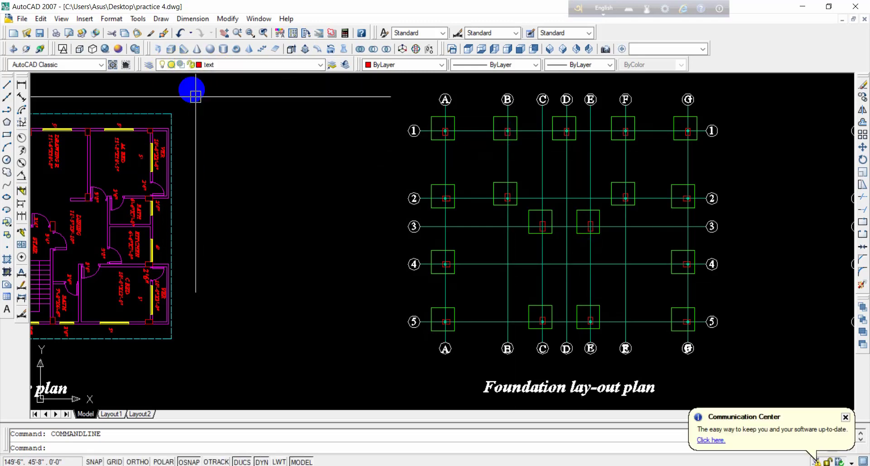
Step: Turn off every layer except coloum and contraction linr, including the current text layer
{"action": "left_click", "coordinate": [148, 66]}
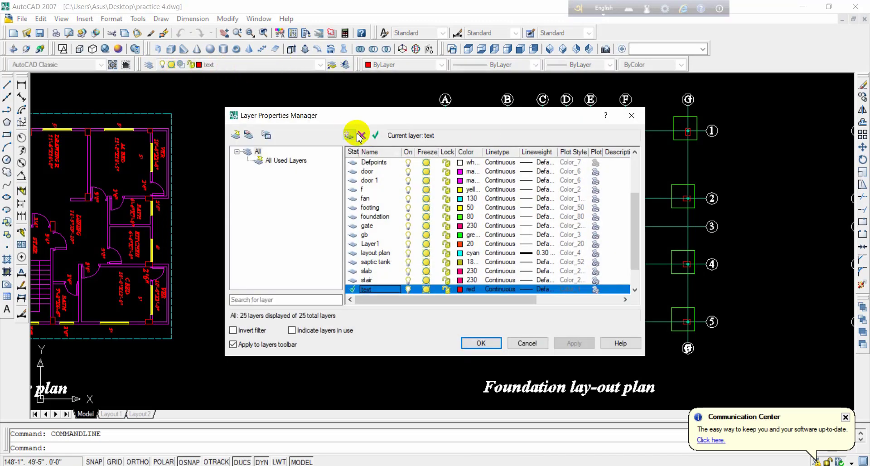
{"action": "left_click", "coordinate": [631, 115]}
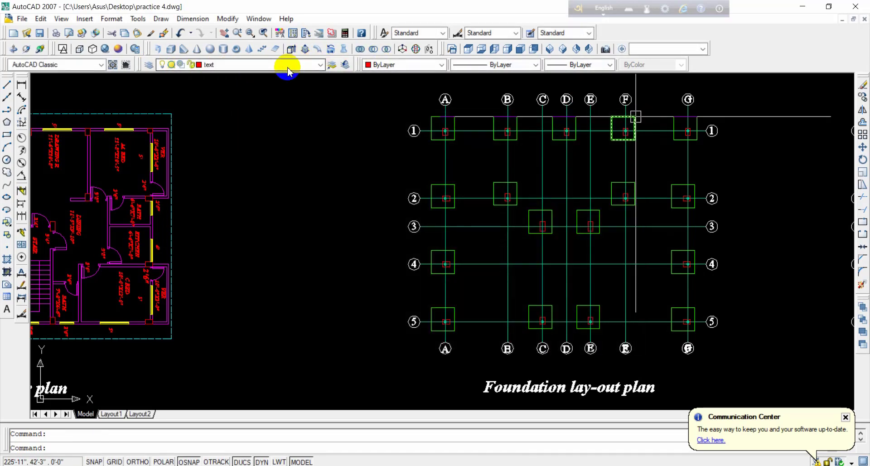
{"action": "left_click", "coordinate": [287, 66]}
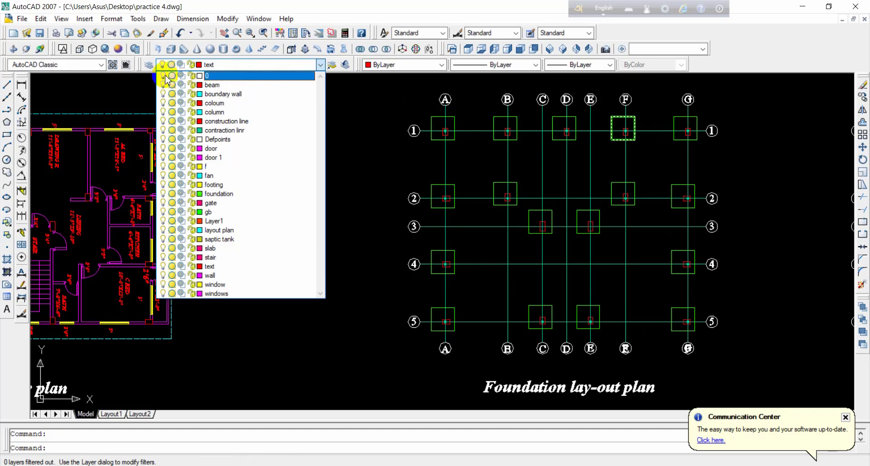
{"action": "left_click", "coordinate": [163, 112]}
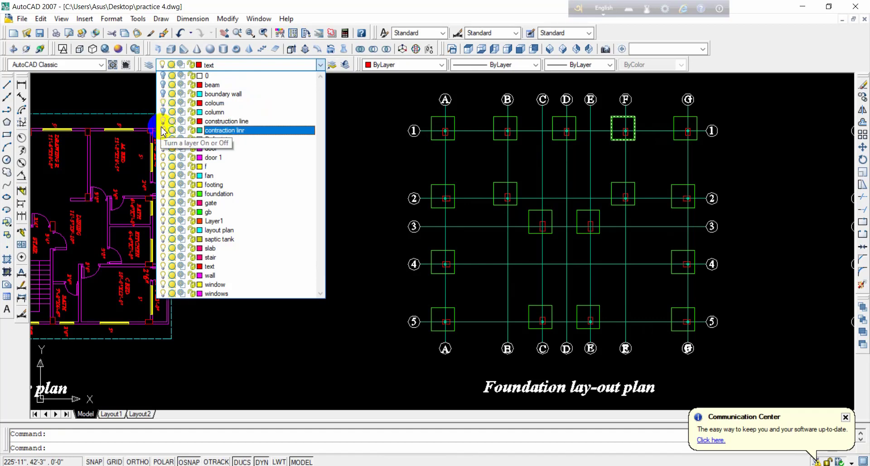
{"action": "left_click", "coordinate": [163, 122]}
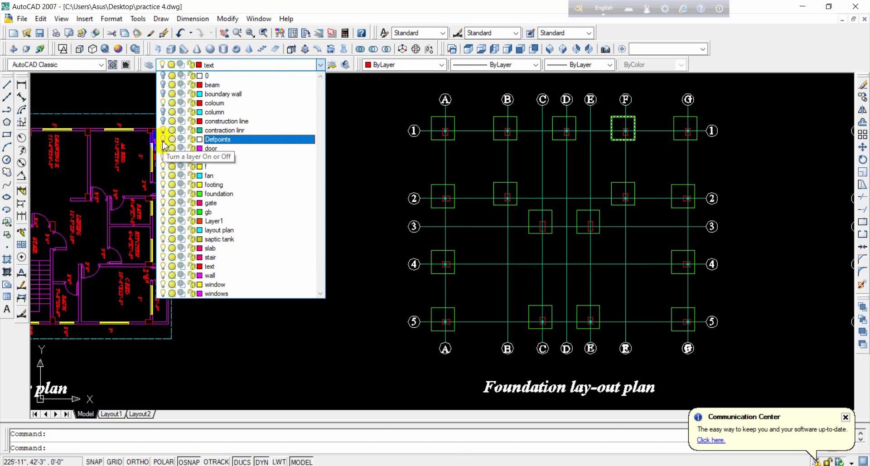
{"action": "left_click", "coordinate": [163, 141]}
{"action": "left_click", "coordinate": [162, 148]}
{"action": "left_click", "coordinate": [162, 158]}
{"action": "left_click", "coordinate": [162, 166]}
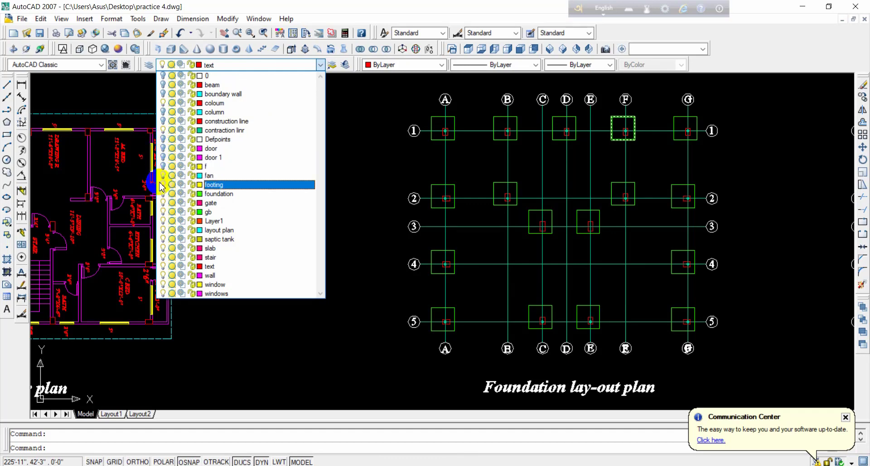
{"action": "left_click", "coordinate": [163, 175]}
{"action": "left_click", "coordinate": [162, 184]}
{"action": "left_click", "coordinate": [162, 193]}
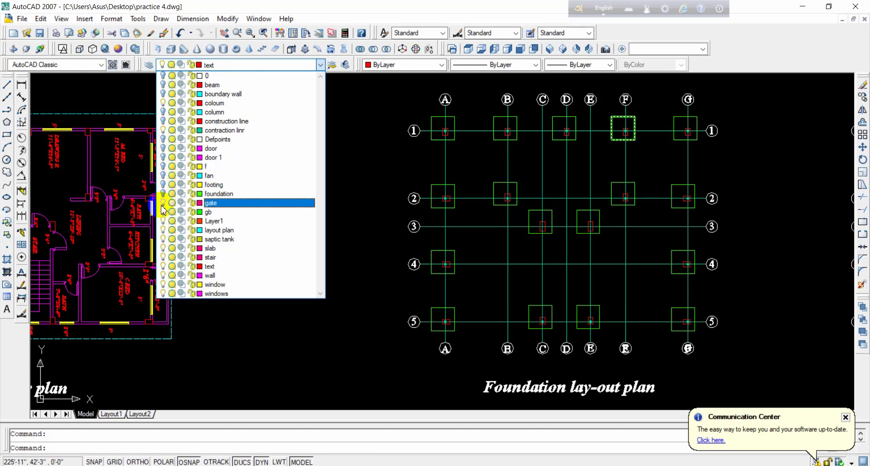
{"action": "left_click", "coordinate": [162, 203]}
{"action": "left_click", "coordinate": [162, 212]}
{"action": "left_click", "coordinate": [162, 221]}
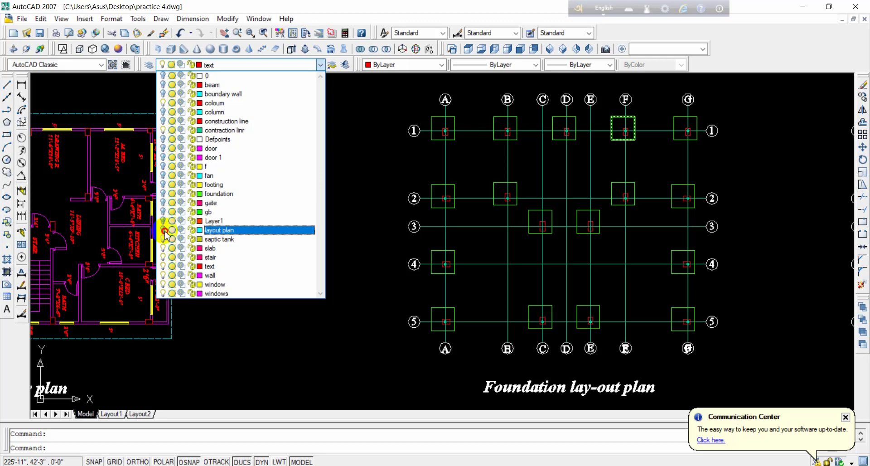
{"action": "left_click", "coordinate": [162, 230]}
{"action": "left_click", "coordinate": [163, 239]}
{"action": "left_click", "coordinate": [164, 257]}
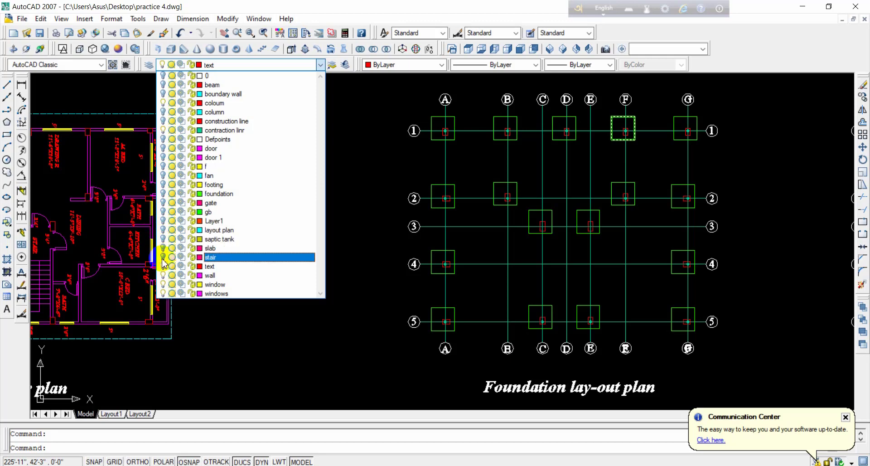
{"action": "left_click", "coordinate": [162, 275]}
{"action": "left_click", "coordinate": [162, 284]}
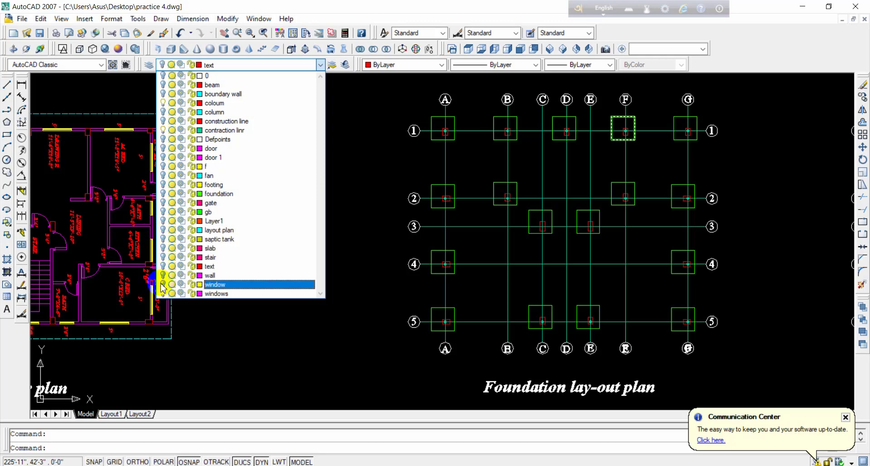
{"action": "left_click", "coordinate": [163, 293]}
{"action": "left_click", "coordinate": [348, 244]}
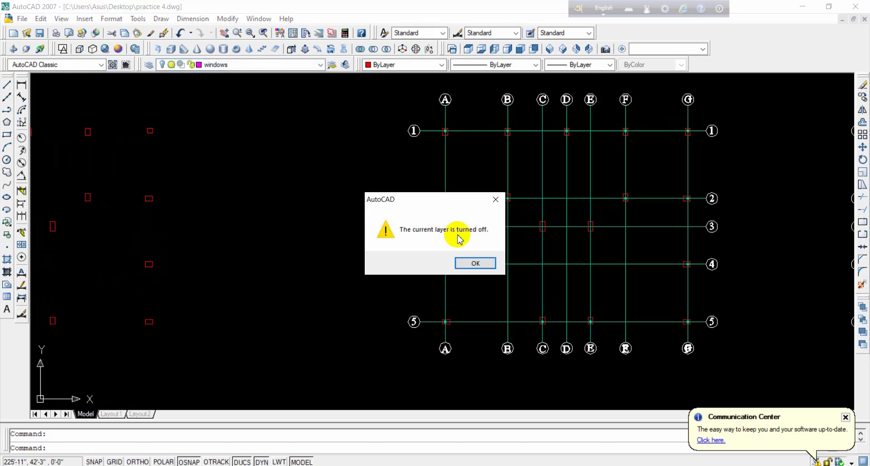
{"action": "left_click", "coordinate": [472, 265]}
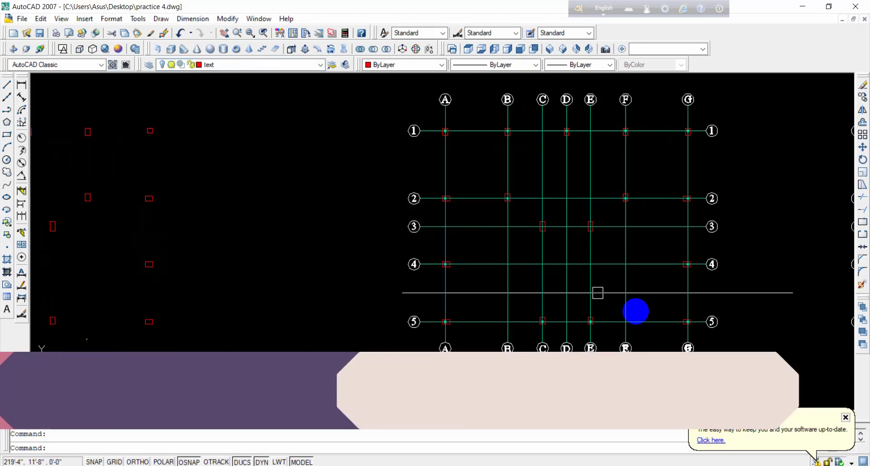
Step: Copy the whole grid with its bubbles and columns to the empty area far left of the existing plans, using the upper grid A bubble as base point
{"action": "left_click", "coordinate": [722, 368]}
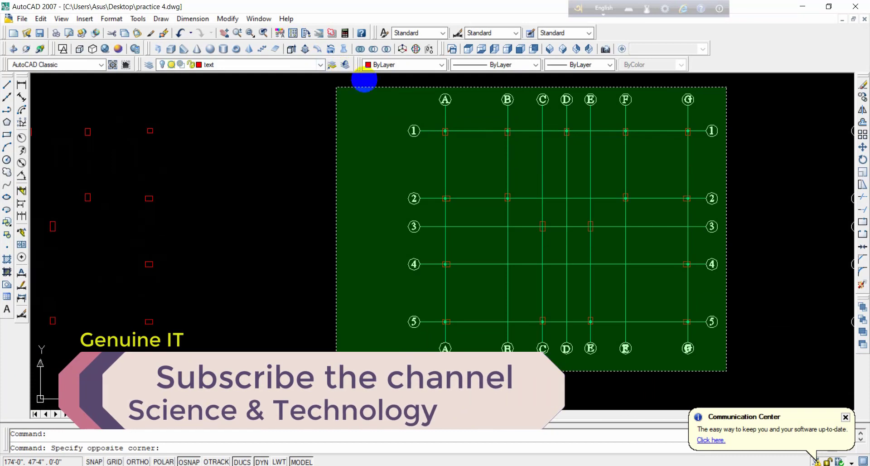
{"action": "left_click", "coordinate": [378, 79]}
{"action": "left_click", "coordinate": [863, 97]}
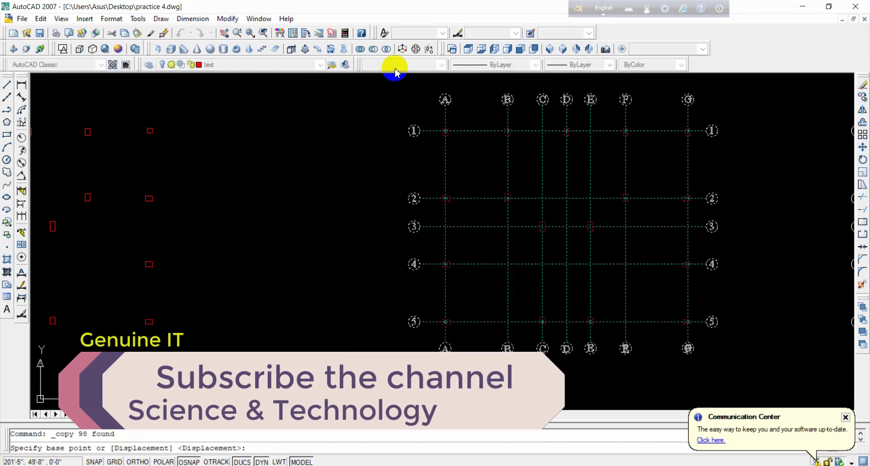
{"action": "left_click", "coordinate": [444, 101]}
{"action": "scroll", "coordinate": [333, 103], "scroll_direction": "down", "scroll_amount": 2}
{"action": "scroll", "coordinate": [333, 103], "scroll_direction": "down", "scroll_amount": 5}
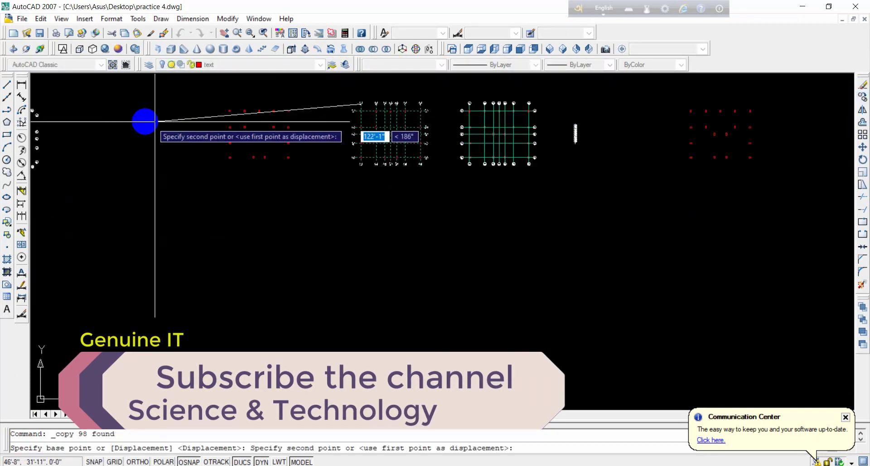
{"action": "scroll", "coordinate": [210, 99], "scroll_direction": "down", "scroll_amount": 2}
{"action": "scroll", "coordinate": [211, 100], "scroll_direction": "down", "scroll_amount": 5}
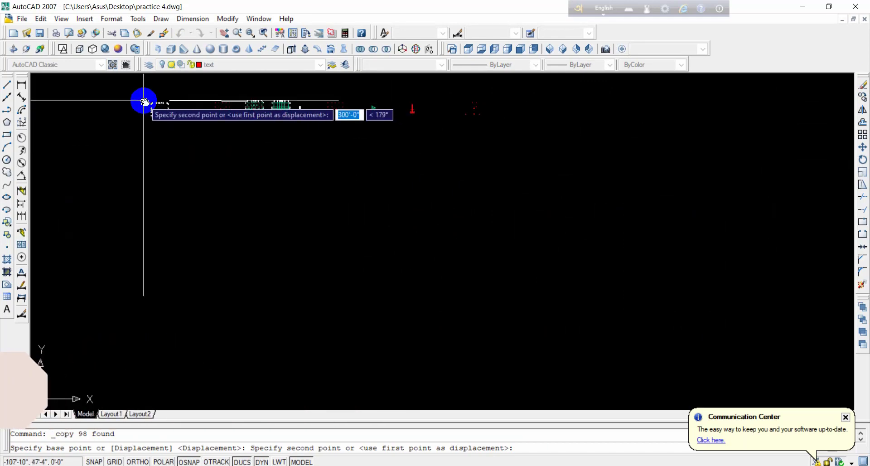
{"action": "middle_click_drag", "start_coordinate": [133, 101], "coordinate": [491, 197]}
{"action": "scroll", "coordinate": [474, 196], "scroll_direction": "up", "scroll_amount": 6}
{"action": "scroll", "coordinate": [434, 184], "scroll_direction": "up", "scroll_amount": 2}
{"action": "scroll", "coordinate": [433, 183], "scroll_direction": "up", "scroll_amount": 2}
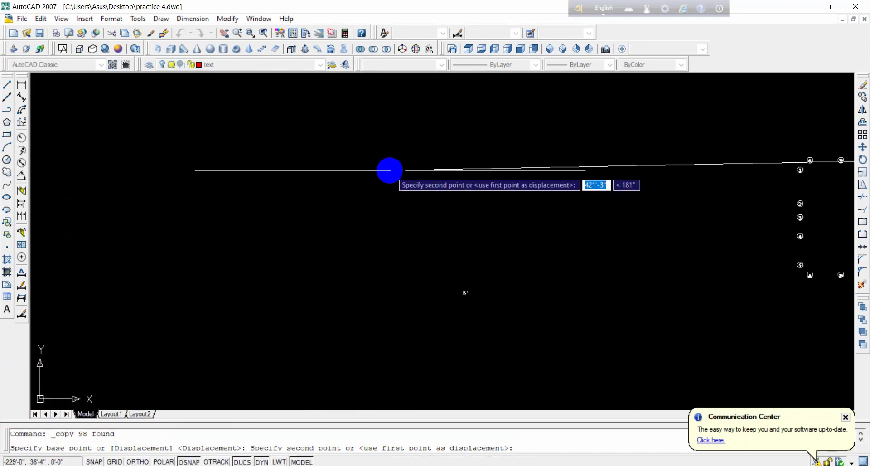
{"action": "left_click", "coordinate": [375, 167]}
{"action": "right_click", "coordinate": [376, 171]}
{"action": "left_click", "coordinate": [378, 177]}
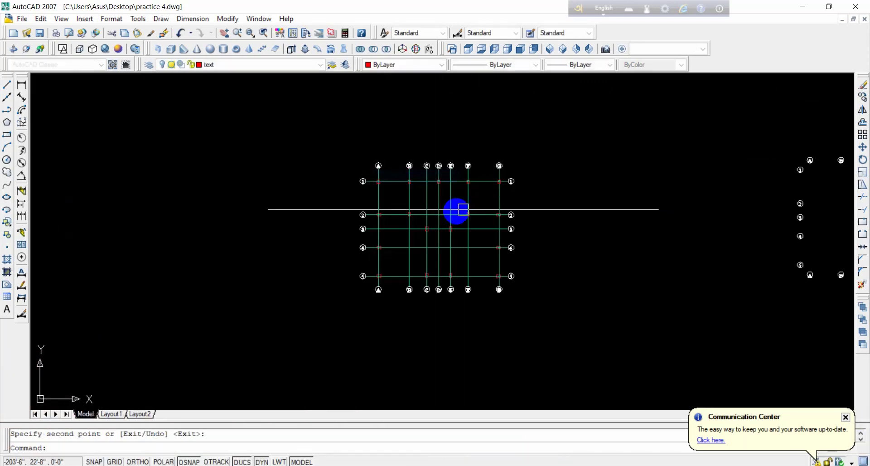
Step: Turn all the switched-off layers back on, from 0 and beam through window and windows, including the current text layer
{"action": "scroll", "coordinate": [375, 205], "scroll_direction": "up", "scroll_amount": 5}
{"action": "middle_click_drag", "start_coordinate": [374, 206], "coordinate": [511, 198]}
{"action": "scroll", "coordinate": [547, 225], "scroll_direction": "down", "scroll_amount": 2}
{"action": "middle_click_drag", "start_coordinate": [544, 226], "coordinate": [530, 225]}
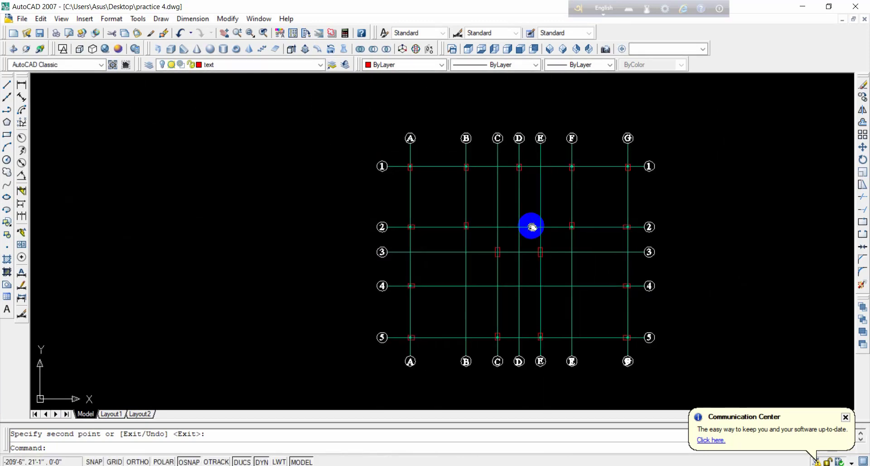
{"action": "left_click", "coordinate": [166, 64]}
{"action": "left_click", "coordinate": [164, 86]}
{"action": "left_click", "coordinate": [163, 94]}
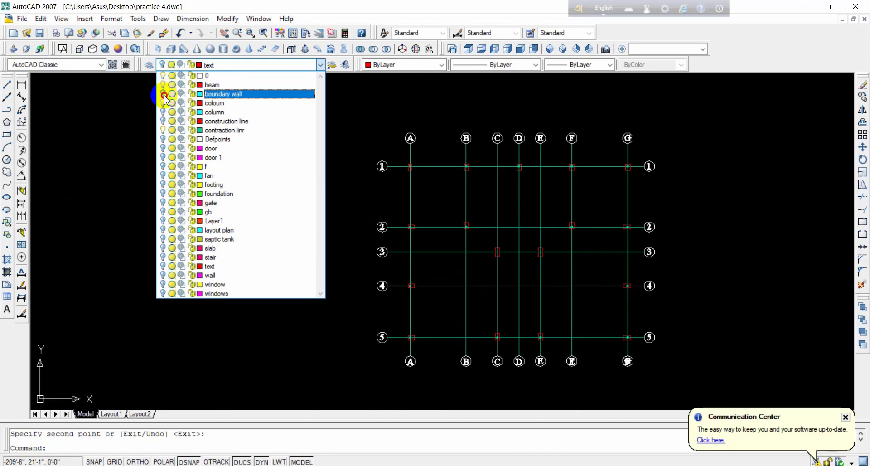
{"action": "left_click", "coordinate": [164, 103]}
{"action": "left_click", "coordinate": [164, 112]}
{"action": "left_click", "coordinate": [164, 121]}
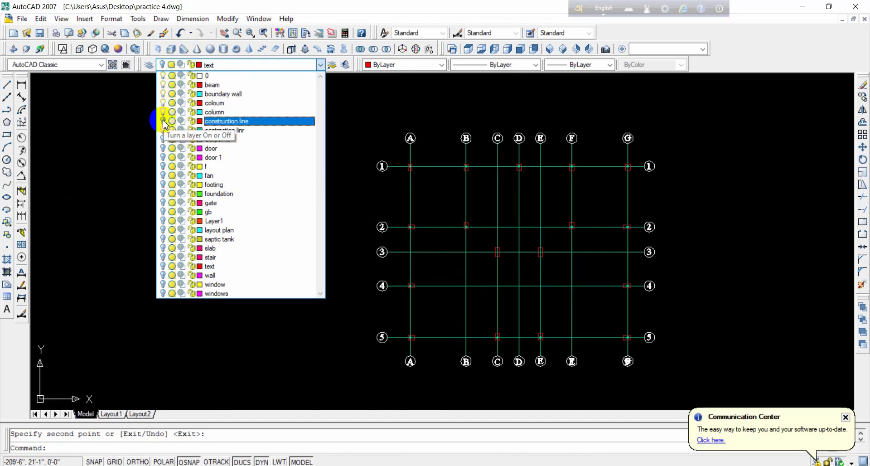
{"action": "left_click", "coordinate": [164, 130]}
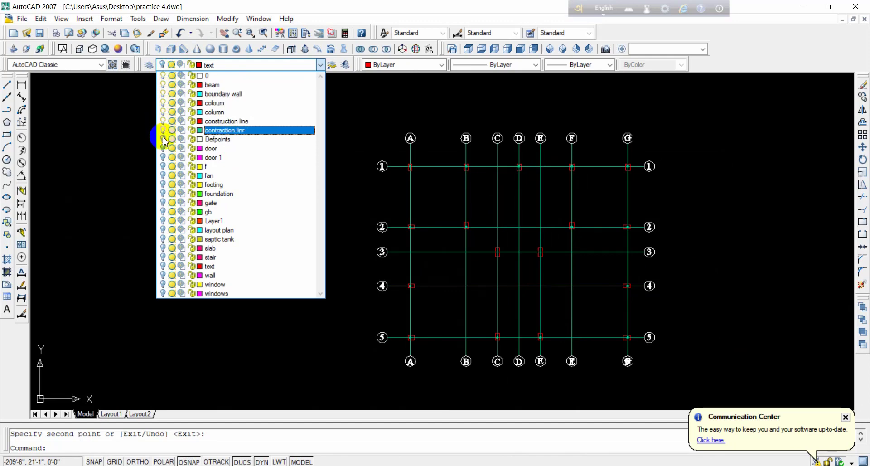
{"action": "left_click", "coordinate": [164, 139]}
{"action": "left_click", "coordinate": [164, 148]}
{"action": "left_click", "coordinate": [164, 157]}
{"action": "left_click", "coordinate": [163, 167]}
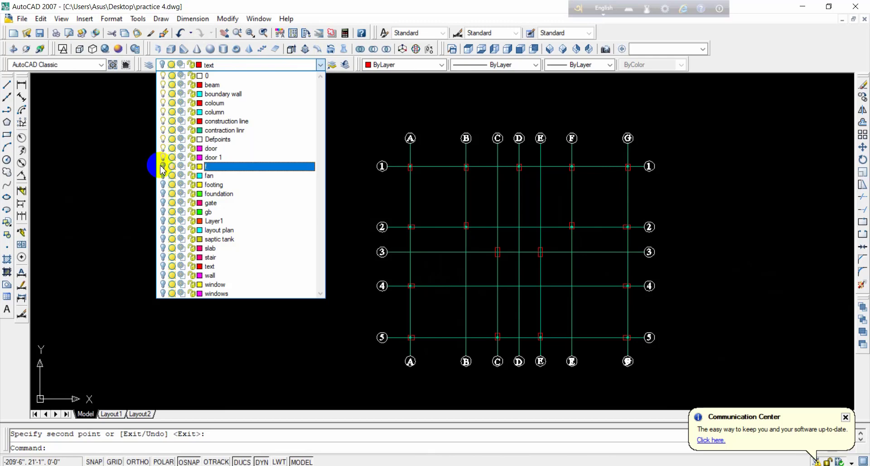
{"action": "left_click", "coordinate": [163, 175]}
{"action": "left_click", "coordinate": [164, 185]}
{"action": "left_click", "coordinate": [164, 194]}
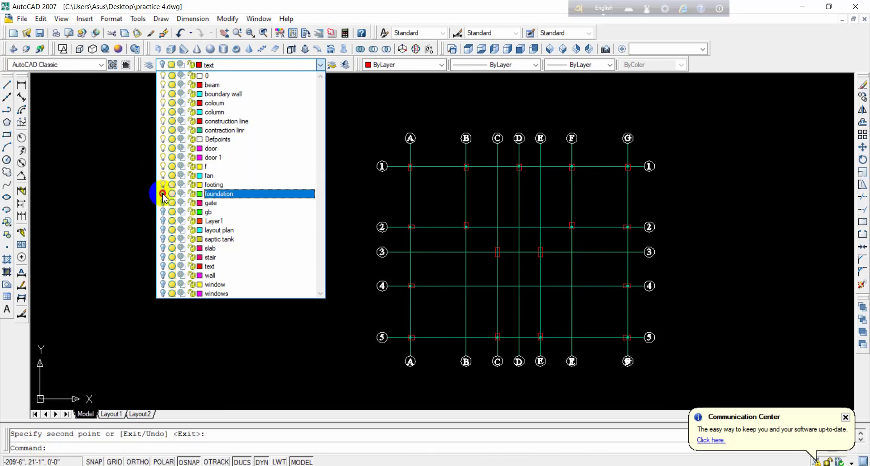
{"action": "left_click", "coordinate": [164, 202]}
{"action": "left_click", "coordinate": [164, 211]}
{"action": "left_click", "coordinate": [164, 220]}
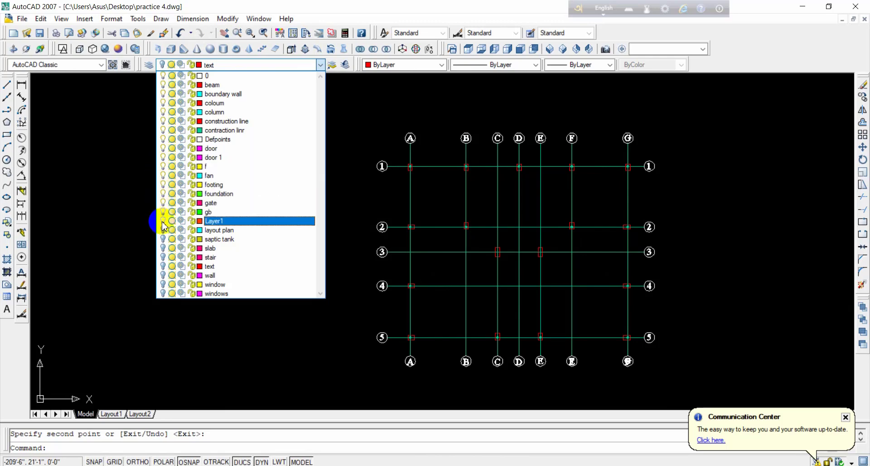
{"action": "left_click", "coordinate": [163, 230]}
{"action": "left_click", "coordinate": [163, 239]}
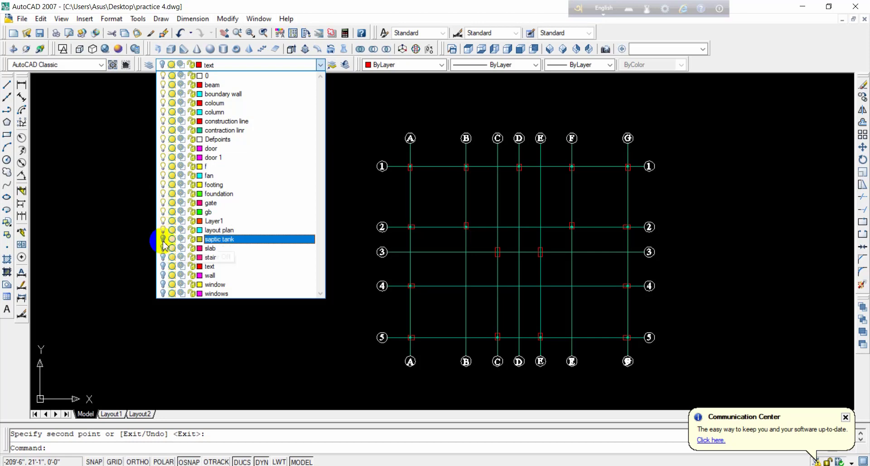
{"action": "left_click", "coordinate": [163, 247]}
{"action": "left_click", "coordinate": [163, 257]}
{"action": "left_click", "coordinate": [163, 266]}
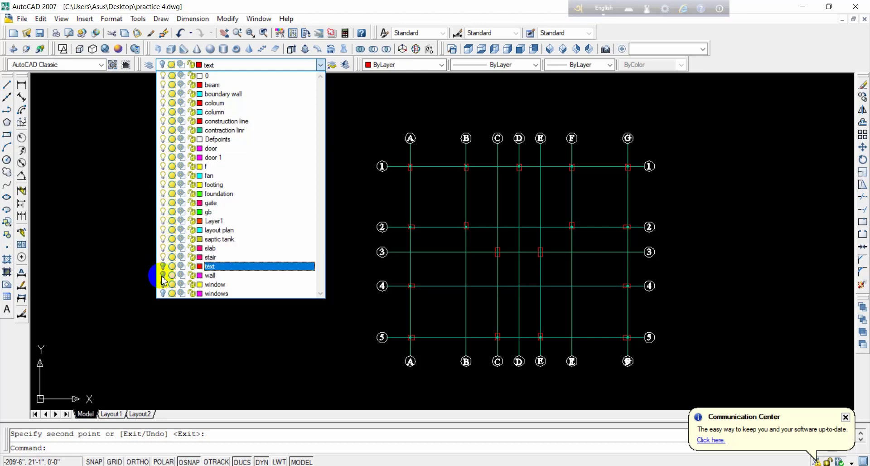
{"action": "left_click", "coordinate": [163, 275]}
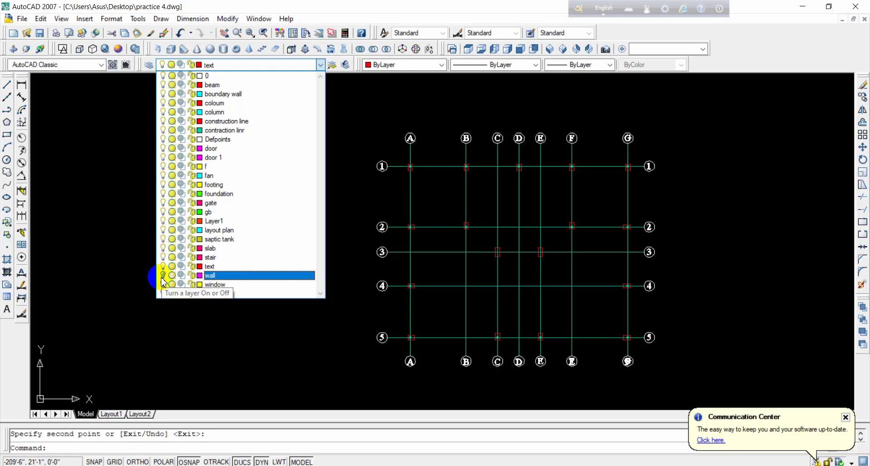
{"action": "left_click", "coordinate": [163, 284]}
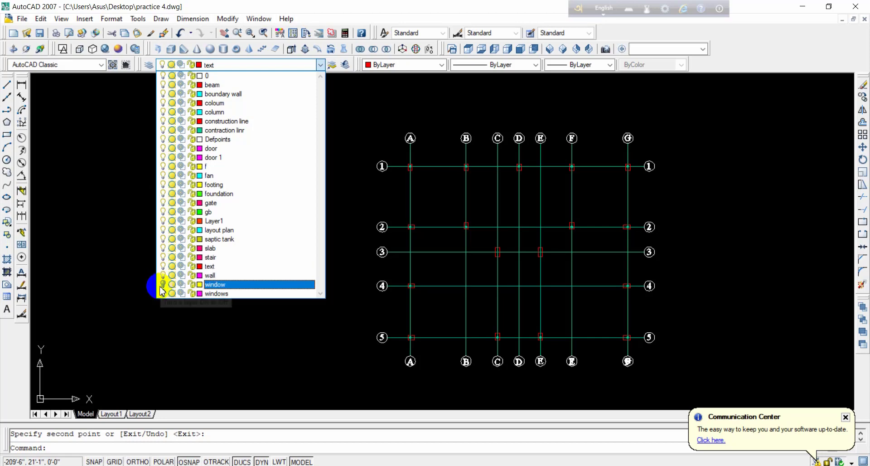
{"action": "left_click", "coordinate": [162, 293]}
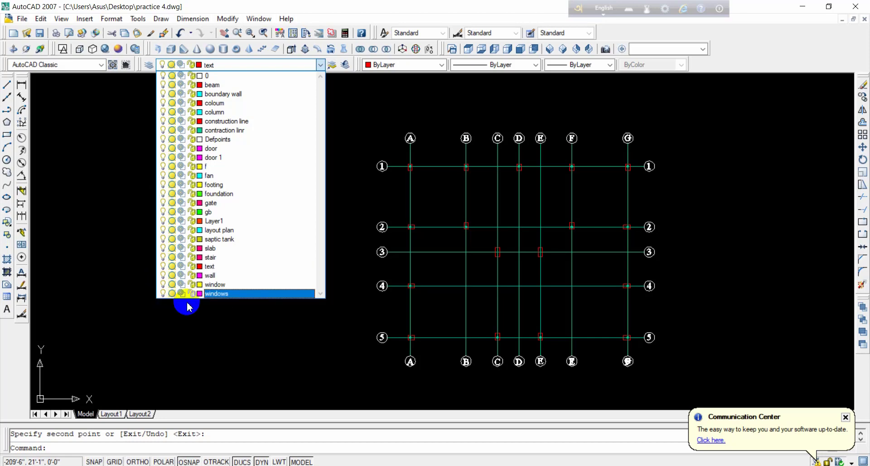
Step: Draw a horizontal line with Ortho on along grid 1, from column A1's top edge midpoint to column G1's top edge midpoint
{"action": "scroll", "coordinate": [487, 256], "scroll_direction": "up", "scroll_amount": 2}
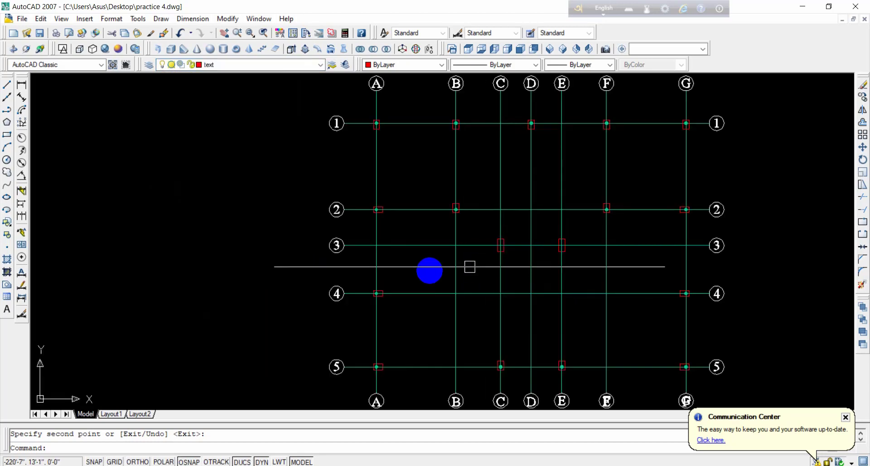
{"action": "scroll", "coordinate": [476, 277], "scroll_direction": "down", "scroll_amount": 2}
{"action": "scroll", "coordinate": [420, 169], "scroll_direction": "up", "scroll_amount": 2}
{"action": "scroll", "coordinate": [421, 169], "scroll_direction": "up", "scroll_amount": 1}
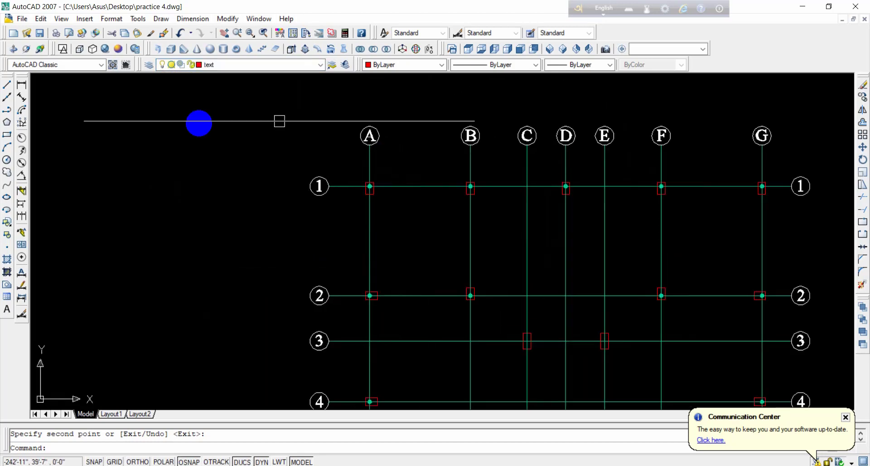
{"action": "left_click", "coordinate": [7, 85]}
{"action": "scroll", "coordinate": [361, 184], "scroll_direction": "up", "scroll_amount": 3}
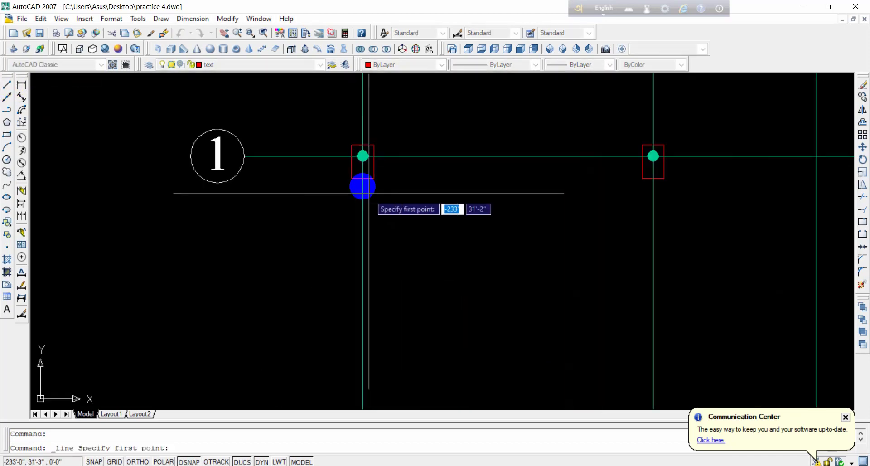
{"action": "scroll", "coordinate": [375, 140], "scroll_direction": "up", "scroll_amount": 1}
{"action": "scroll", "coordinate": [345, 150], "scroll_direction": "up", "scroll_amount": 2}
{"action": "left_click", "coordinate": [336, 154]}
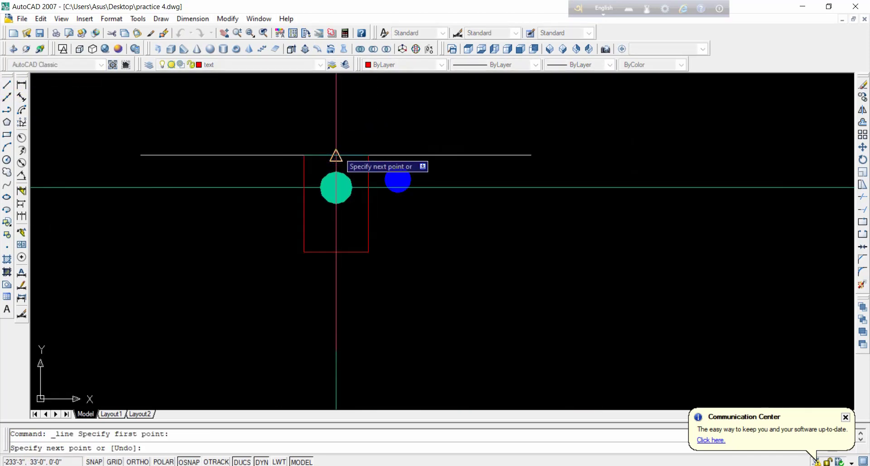
{"action": "scroll", "coordinate": [320, 203], "scroll_direction": "down", "scroll_amount": 7}
{"action": "key", "text": "F8"}
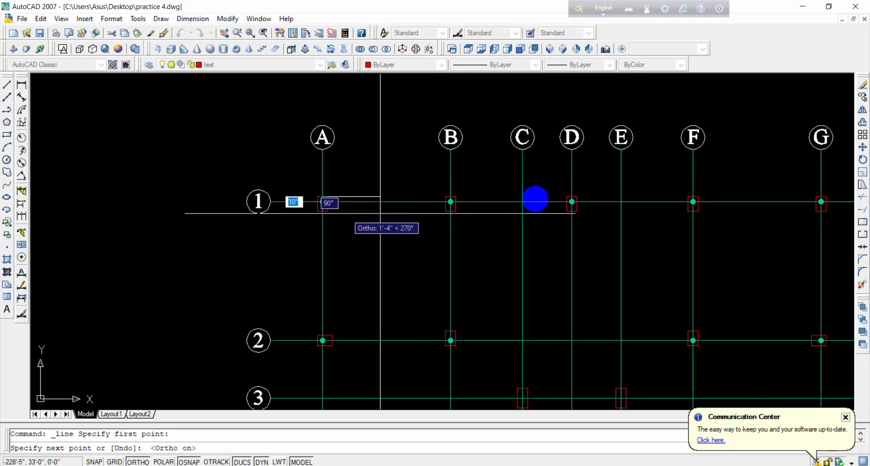
{"action": "middle_click_drag", "start_coordinate": [639, 219], "coordinate": [384, 211]}
{"action": "scroll", "coordinate": [547, 194], "scroll_direction": "up", "scroll_amount": 6}
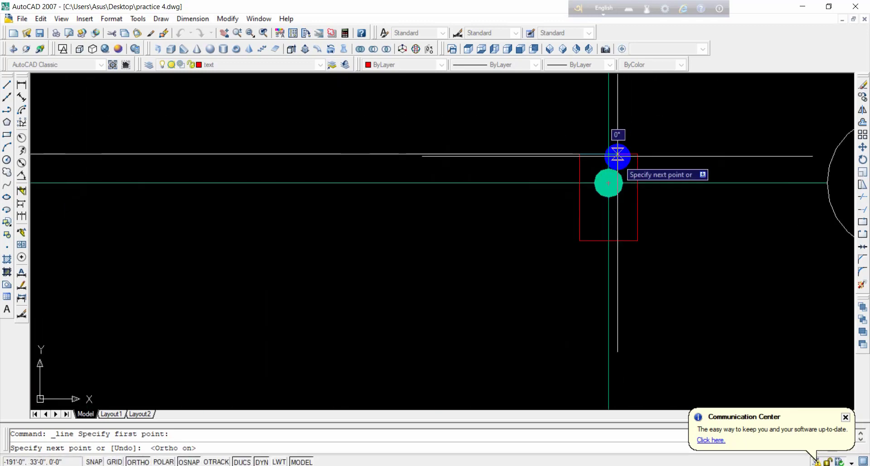
{"action": "right_click", "coordinate": [613, 158]}
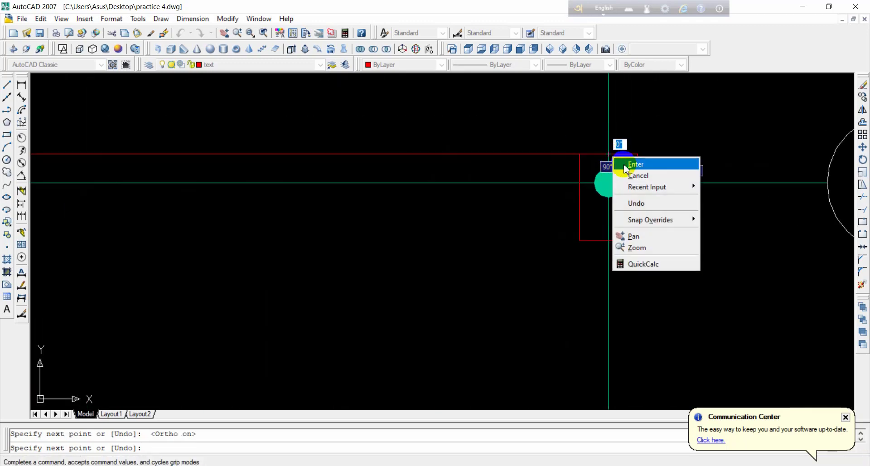
{"action": "left_click", "coordinate": [626, 169]}
Step: Offset the grid 1 line 10 inches downward to form the second edge of the beam
{"action": "scroll", "coordinate": [450, 177], "scroll_direction": "down", "scroll_amount": 2}
{"action": "middle_click_drag", "start_coordinate": [447, 175], "coordinate": [552, 177]}
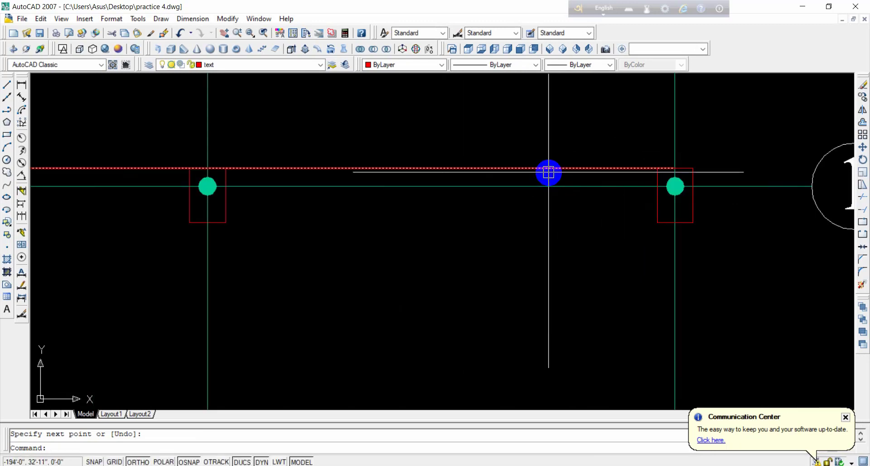
{"action": "type", "text": "o"}
{"action": "key", "text": "Return"}
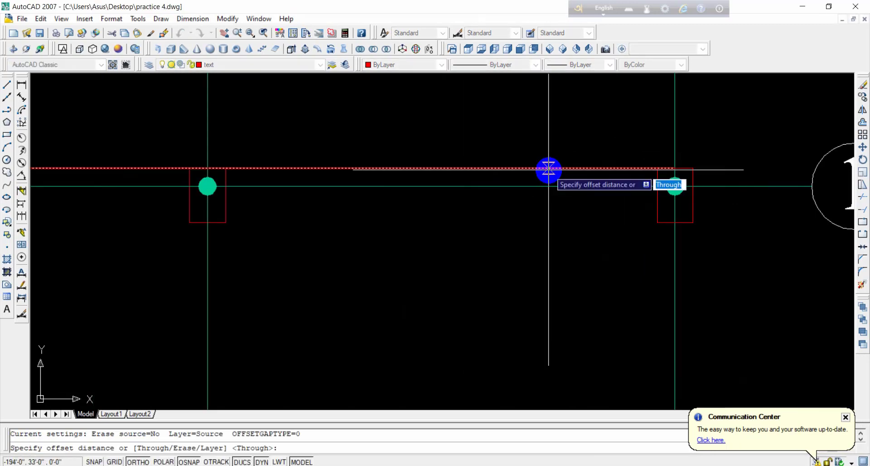
{"action": "type", "text": "10"}
{"action": "key", "text": "Return"}
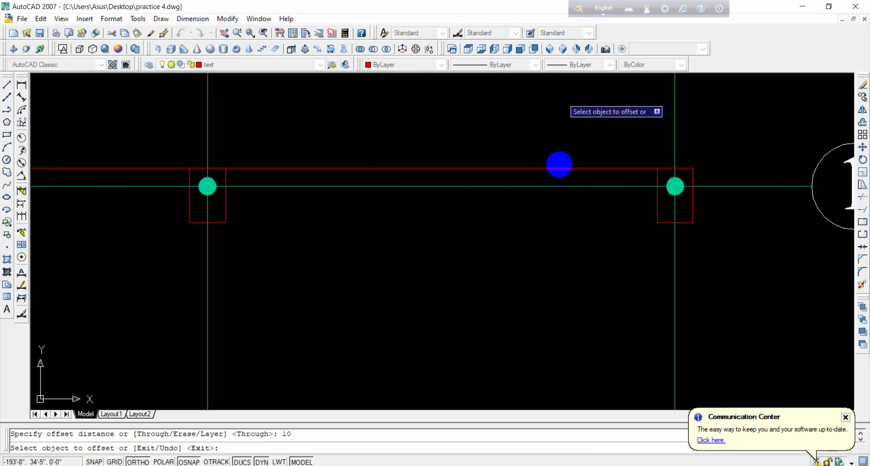
{"action": "left_click", "coordinate": [551, 168]}
{"action": "left_click", "coordinate": [560, 223]}
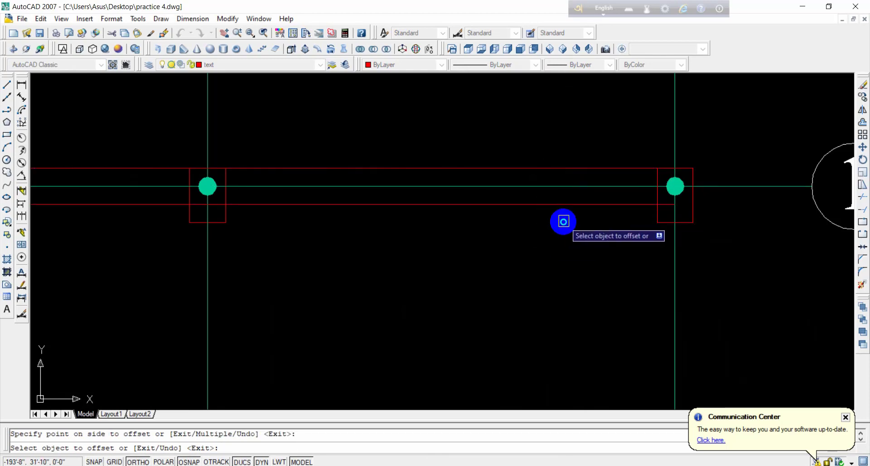
{"action": "right_click", "coordinate": [561, 223]}
{"action": "left_click", "coordinate": [582, 228]}
Step: Copy both grid 1 beam lines straight down onto the columns of grid 2, using the column at A1 for the base point
{"action": "scroll", "coordinate": [546, 219], "scroll_direction": "down", "scroll_amount": 3}
{"action": "middle_click_drag", "start_coordinate": [324, 209], "coordinate": [619, 217]}
{"action": "key", "text": "Escape"}
{"action": "left_click", "coordinate": [208, 207]}
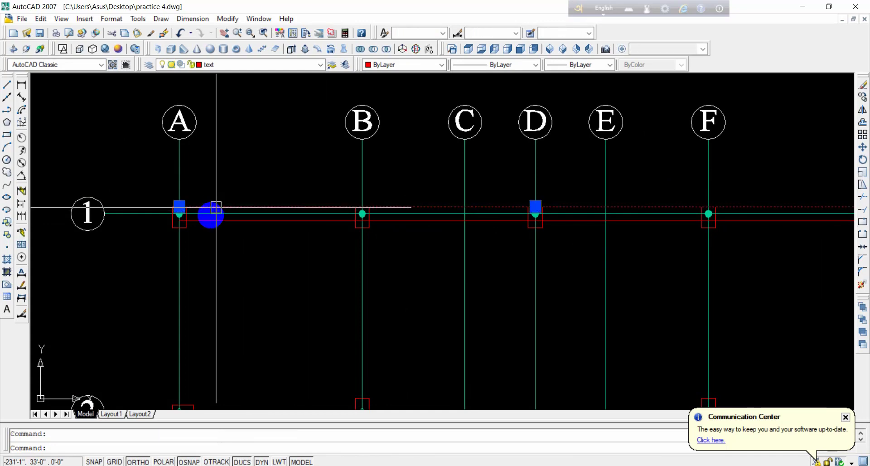
{"action": "left_click", "coordinate": [208, 221]}
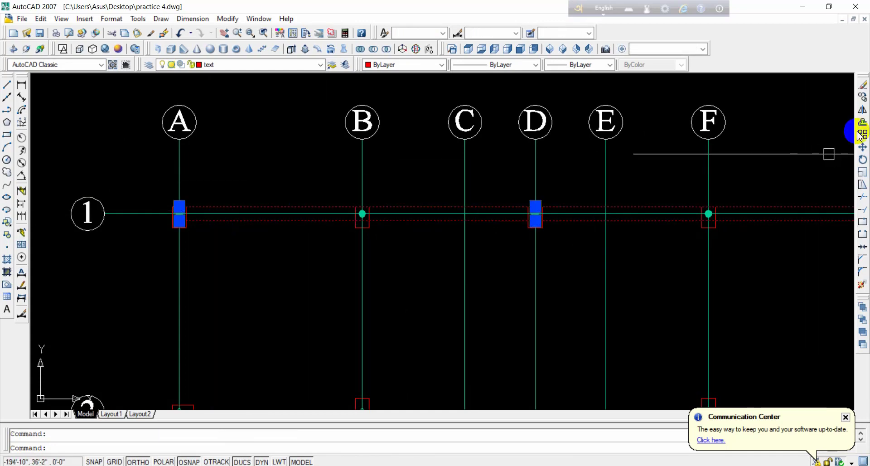
{"action": "left_click", "coordinate": [862, 97]}
{"action": "scroll", "coordinate": [140, 203], "scroll_direction": "up", "scroll_amount": 6}
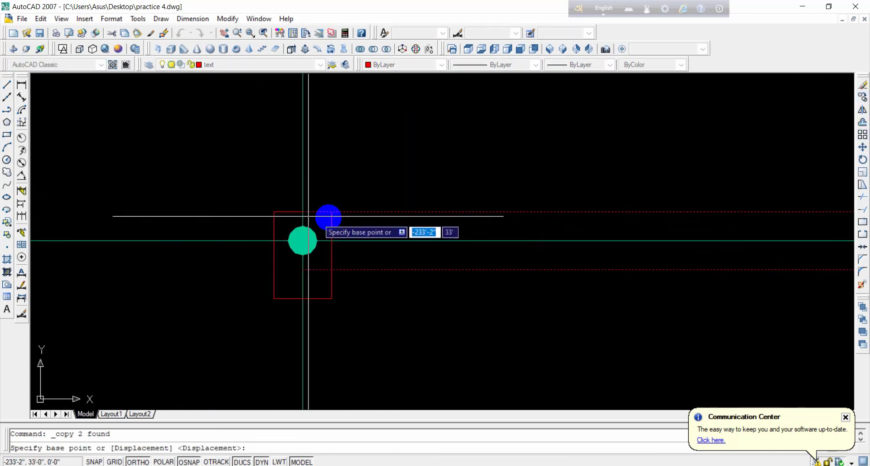
{"action": "left_click", "coordinate": [325, 176]}
{"action": "scroll", "coordinate": [330, 235], "scroll_direction": "down", "scroll_amount": 5}
{"action": "scroll", "coordinate": [334, 292], "scroll_direction": "up", "scroll_amount": 8}
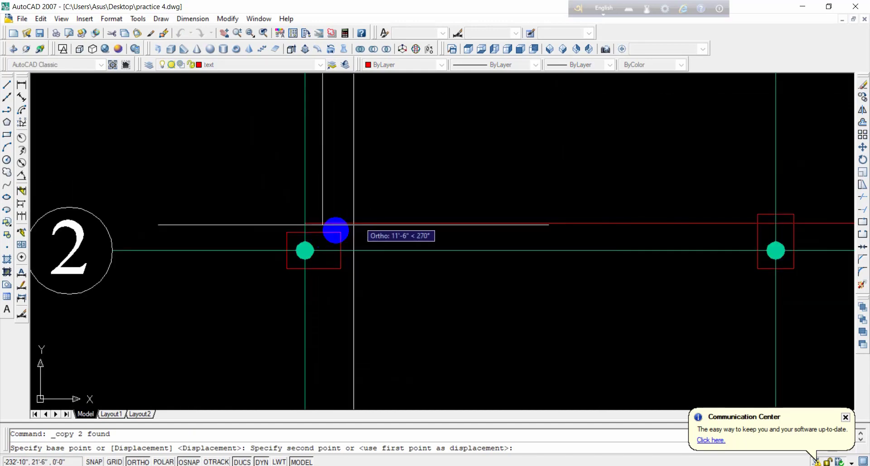
{"action": "left_click", "coordinate": [321, 232]}
Step: Place two more copies of the beam lines on the columns of grids 4 and 5 and finish copying
{"action": "scroll", "coordinate": [379, 299], "scroll_direction": "down", "scroll_amount": 4}
{"action": "mouse_move", "coordinate": [375, 305]}
{"action": "middle_mouse_down"}
{"action": "mouse_move", "coordinate": [338, 316]}
{"action": "mouse_move", "coordinate": [371, 196]}
{"action": "middle_mouse_up"}
{"action": "scroll", "coordinate": [339, 316], "scroll_direction": "up", "scroll_amount": 2}
{"action": "scroll", "coordinate": [371, 196], "scroll_direction": "up", "scroll_amount": 4}
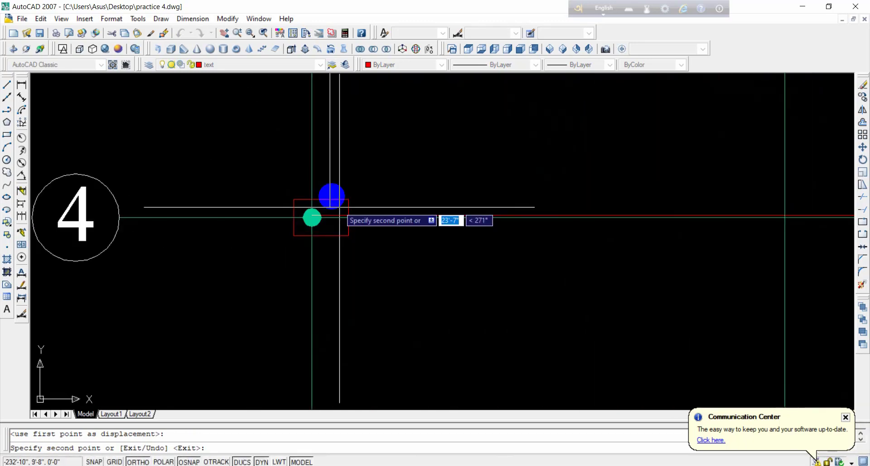
{"action": "left_click", "coordinate": [331, 197]}
{"action": "scroll", "coordinate": [357, 165], "scroll_direction": "down", "scroll_amount": 4}
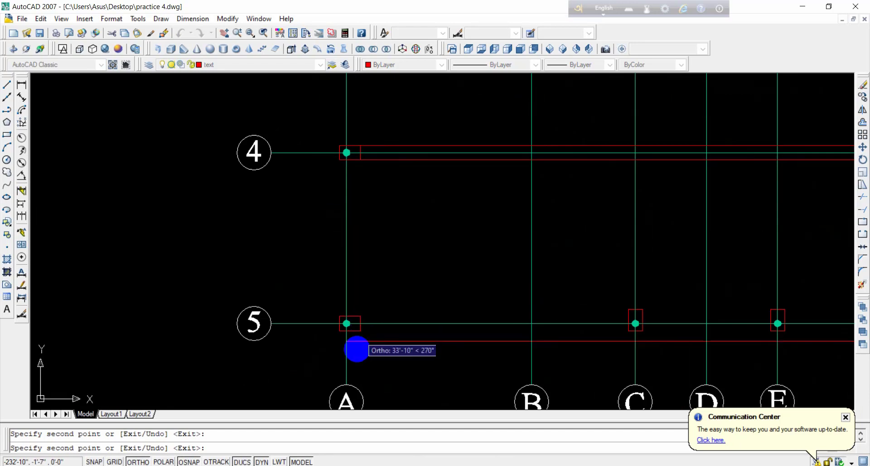
{"action": "scroll", "coordinate": [357, 349], "scroll_direction": "up", "scroll_amount": 3}
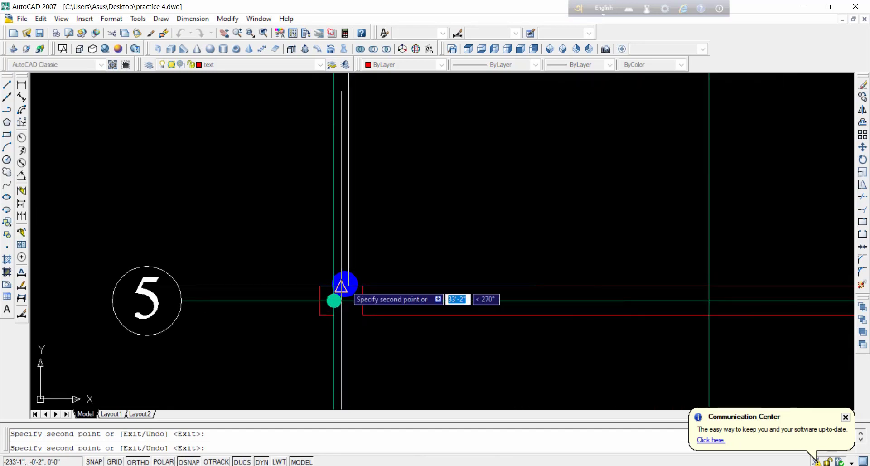
{"action": "right_click", "coordinate": [347, 288]}
{"action": "left_click", "coordinate": [362, 291]}
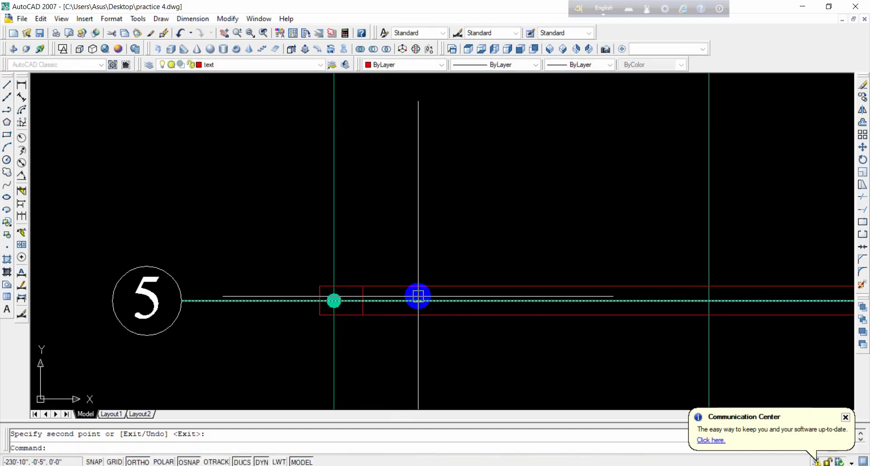
Step: Draw a vertical line along grid A, from column A1's left edge midpoint to column A5's left edge midpoint
{"action": "scroll", "coordinate": [408, 294], "scroll_direction": "down", "scroll_amount": 4}
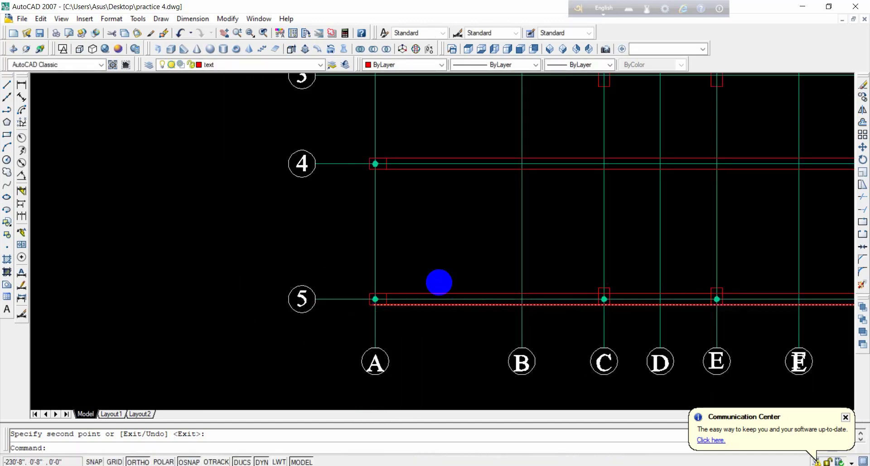
{"action": "scroll", "coordinate": [442, 299], "scroll_direction": "down", "scroll_amount": 2}
{"action": "middle_click_drag", "start_coordinate": [421, 161], "coordinate": [391, 246]}
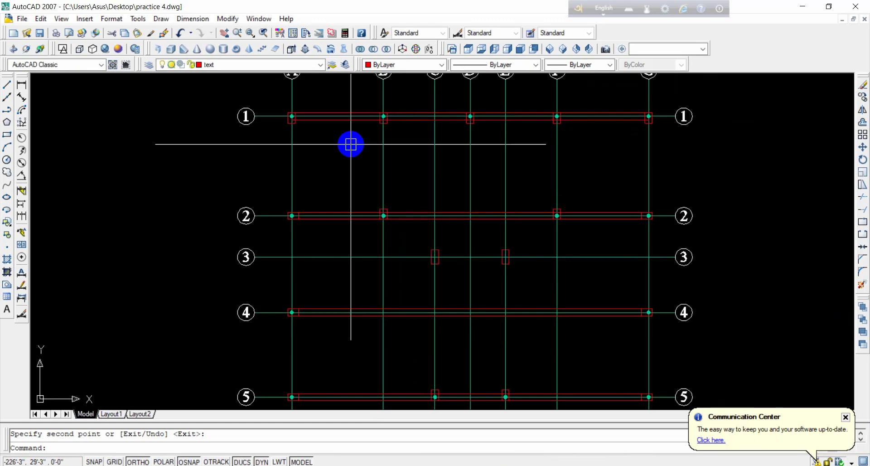
{"action": "type", "text": "l"}
{"action": "key", "text": "Return"}
{"action": "scroll", "coordinate": [289, 119], "scroll_direction": "up", "scroll_amount": 6}
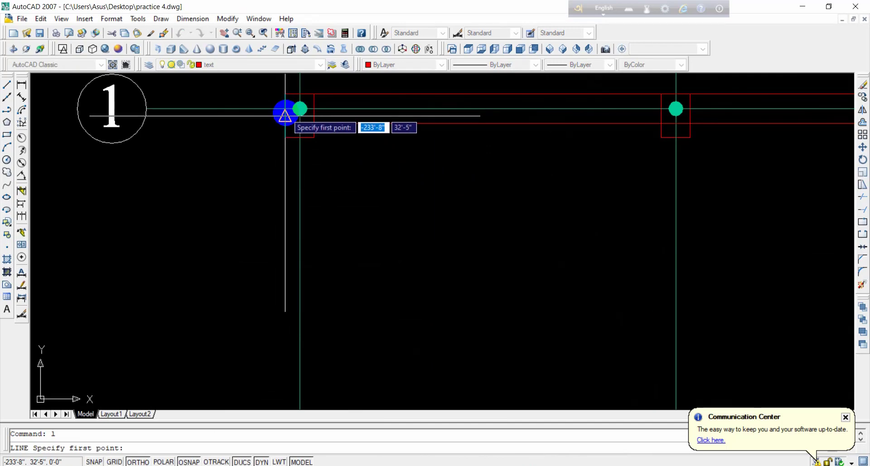
{"action": "scroll", "coordinate": [285, 116], "scroll_direction": "down", "scroll_amount": 3}
{"action": "middle_click_drag", "start_coordinate": [295, 305], "coordinate": [336, 186]}
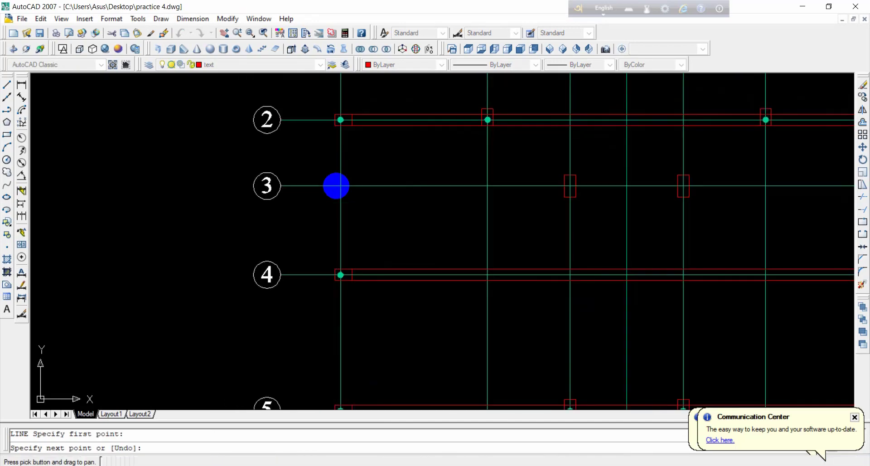
{"action": "middle_click_drag", "start_coordinate": [328, 353], "coordinate": [343, 341]}
{"action": "scroll", "coordinate": [379, 265], "scroll_direction": "up", "scroll_amount": 7}
{"action": "scroll", "coordinate": [320, 314], "scroll_direction": "up", "scroll_amount": 3}
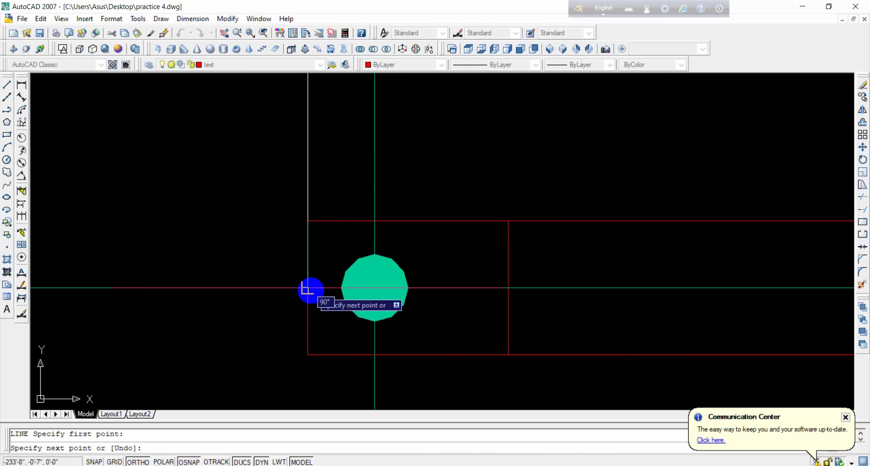
{"action": "right_click", "coordinate": [308, 288]}
{"action": "left_click", "coordinate": [332, 297]}
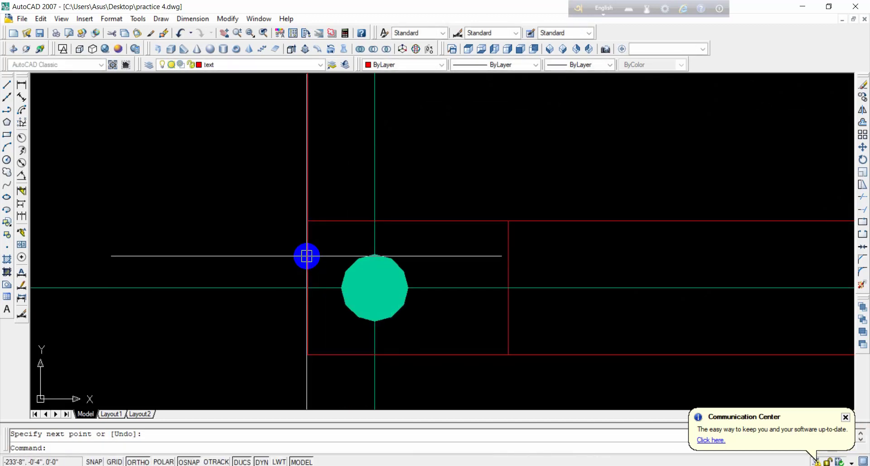
Step: Offset the vertical grid A line 10 inches to the right to form the beam's inner edge
{"action": "key", "text": "Return"}
{"action": "key", "text": "Return"}
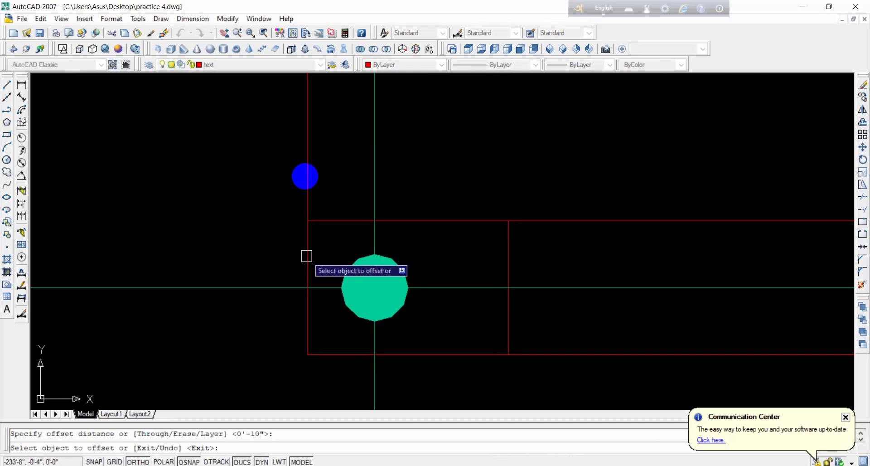
{"action": "left_click", "coordinate": [306, 126]}
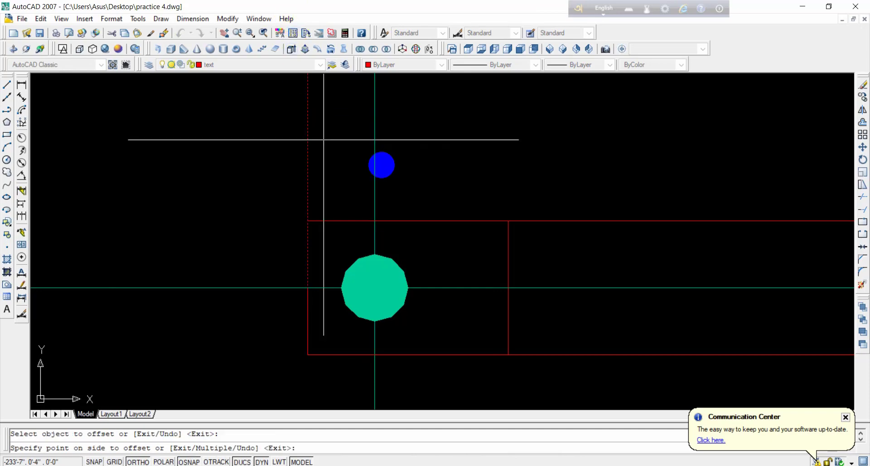
{"action": "left_click", "coordinate": [380, 163]}
{"action": "scroll", "coordinate": [374, 148], "scroll_direction": "down", "scroll_amount": 4}
{"action": "left_click", "coordinate": [403, 131]}
{"action": "right_click", "coordinate": [406, 132]}
{"action": "left_click", "coordinate": [410, 135]}
Step: Copy both grid A beam lines straight right onto column B1, using the midpoint of column A1's right edge as the base point
{"action": "scroll", "coordinate": [361, 164], "scroll_direction": "down", "scroll_amount": 5}
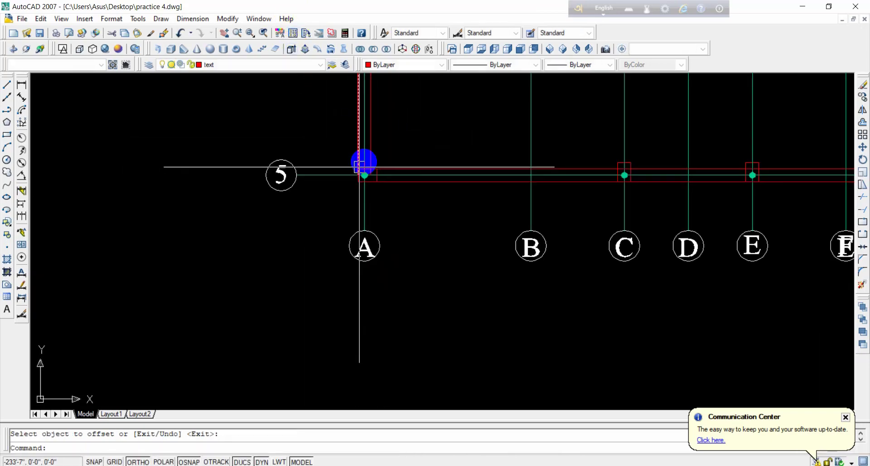
{"action": "middle_click_drag", "start_coordinate": [373, 150], "coordinate": [371, 281]}
{"action": "middle_click_drag", "start_coordinate": [373, 106], "coordinate": [347, 252]}
{"action": "scroll", "coordinate": [335, 161], "scroll_direction": "down", "scroll_amount": 2}
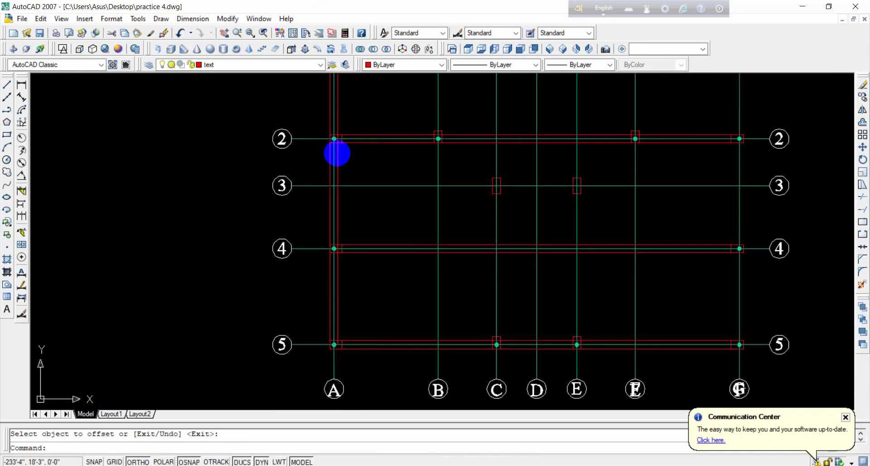
{"action": "key", "text": "Return"}
{"action": "left_click", "coordinate": [335, 159]}
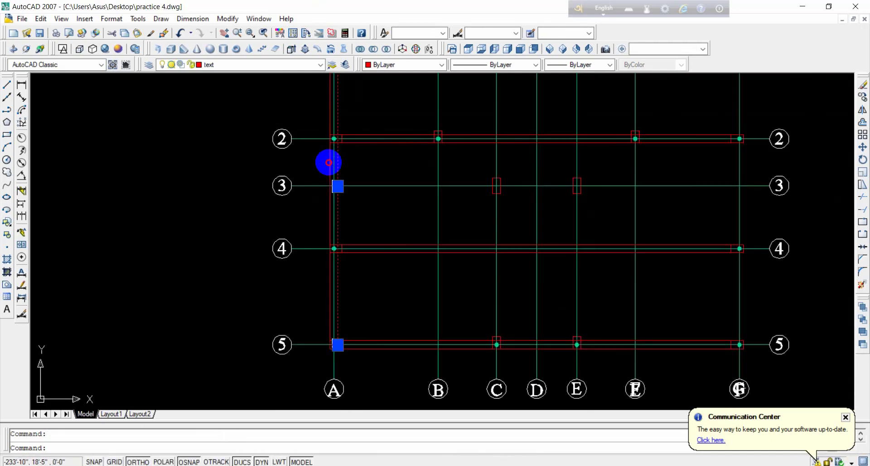
{"action": "left_click", "coordinate": [329, 163]}
{"action": "middle_click_drag", "start_coordinate": [379, 125], "coordinate": [405, 369]}
{"action": "scroll", "coordinate": [359, 292], "scroll_direction": "up", "scroll_amount": 6}
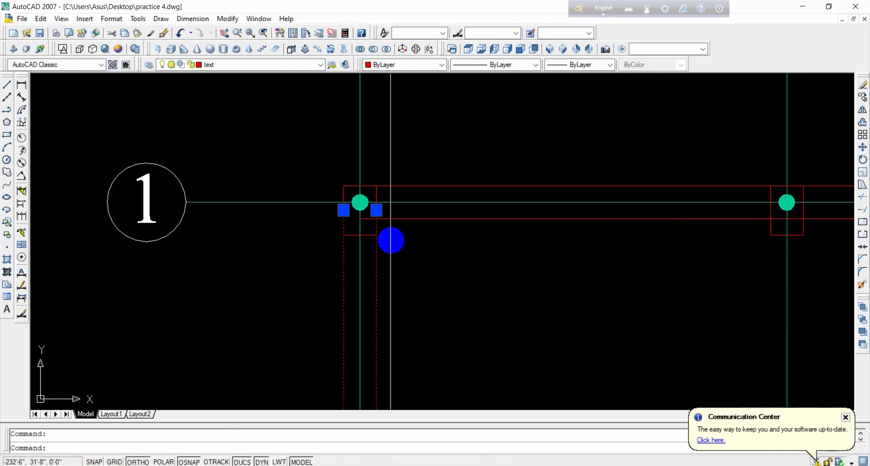
{"action": "left_click", "coordinate": [863, 96]}
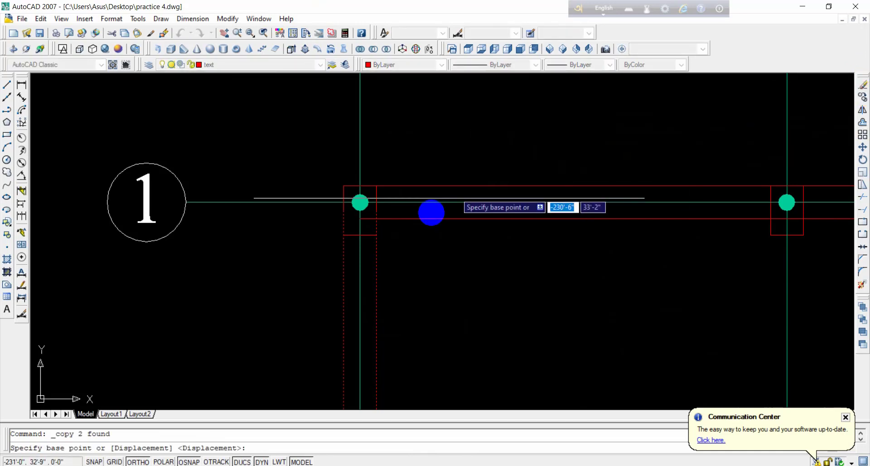
{"action": "scroll", "coordinate": [431, 210], "scroll_direction": "up", "scroll_amount": 3}
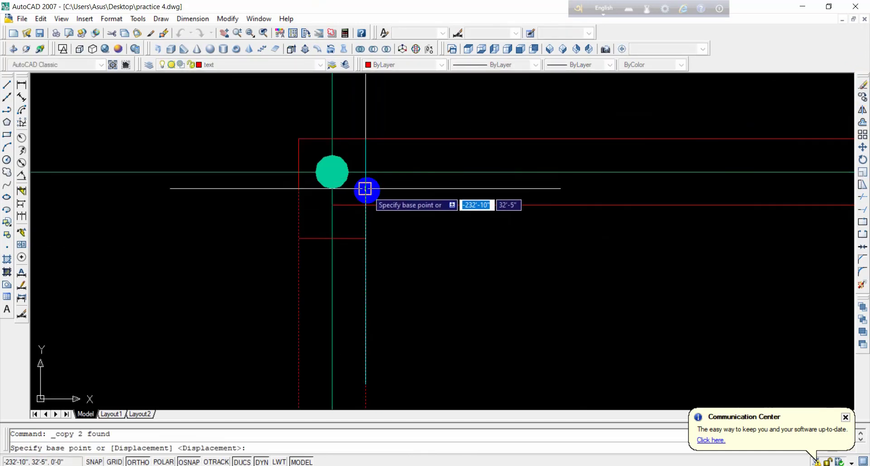
{"action": "left_click", "coordinate": [366, 189]}
{"action": "scroll", "coordinate": [376, 187], "scroll_direction": "down", "scroll_amount": 5}
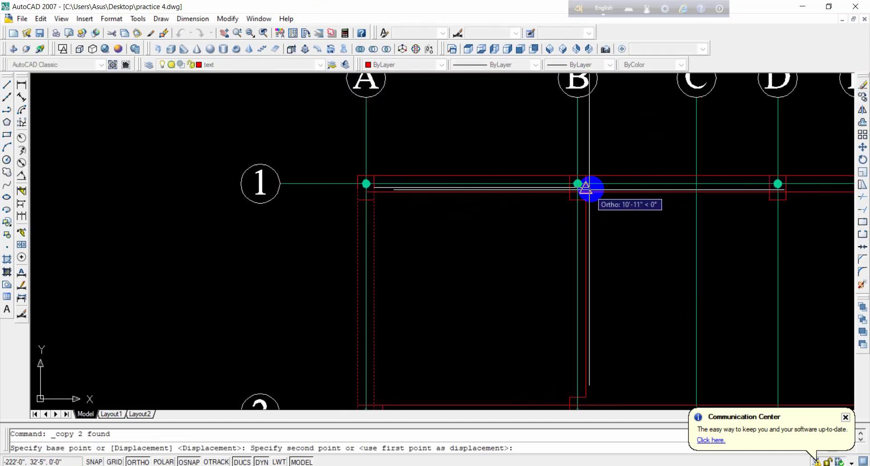
{"action": "scroll", "coordinate": [584, 186], "scroll_direction": "up", "scroll_amount": 5}
{"action": "left_click", "coordinate": [541, 198]}
Step: Place three more copies of the beam lines on the columns of grids D, F and G and finish copying
{"action": "scroll", "coordinate": [536, 204], "scroll_direction": "down", "scroll_amount": 5}
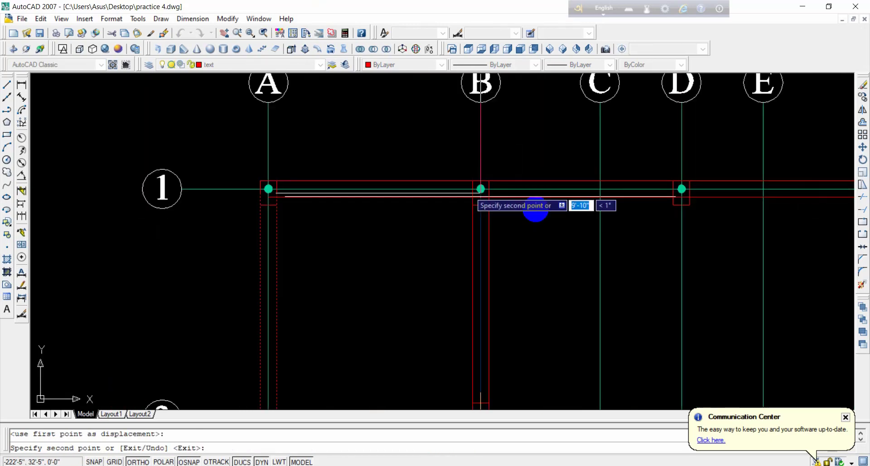
{"action": "middle_click_drag", "start_coordinate": [645, 205], "coordinate": [507, 213]}
{"action": "scroll", "coordinate": [507, 214], "scroll_direction": "up", "scroll_amount": 5}
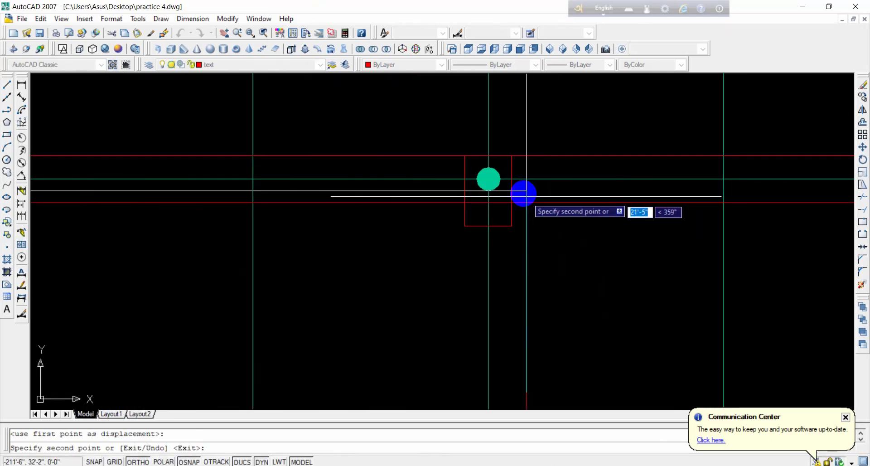
{"action": "left_click", "coordinate": [511, 191]}
{"action": "scroll", "coordinate": [408, 172], "scroll_direction": "down", "scroll_amount": 8}
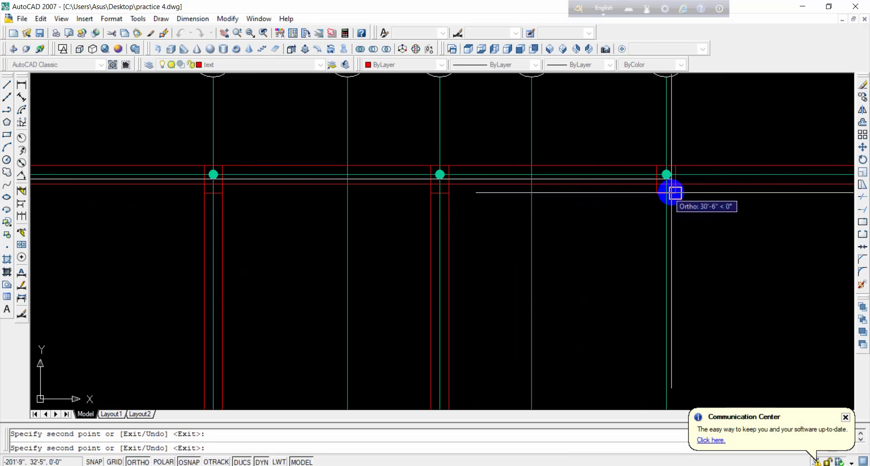
{"action": "scroll", "coordinate": [674, 194], "scroll_direction": "up", "scroll_amount": 9}
{"action": "left_click", "coordinate": [676, 156]}
{"action": "scroll", "coordinate": [687, 170], "scroll_direction": "down", "scroll_amount": 4}
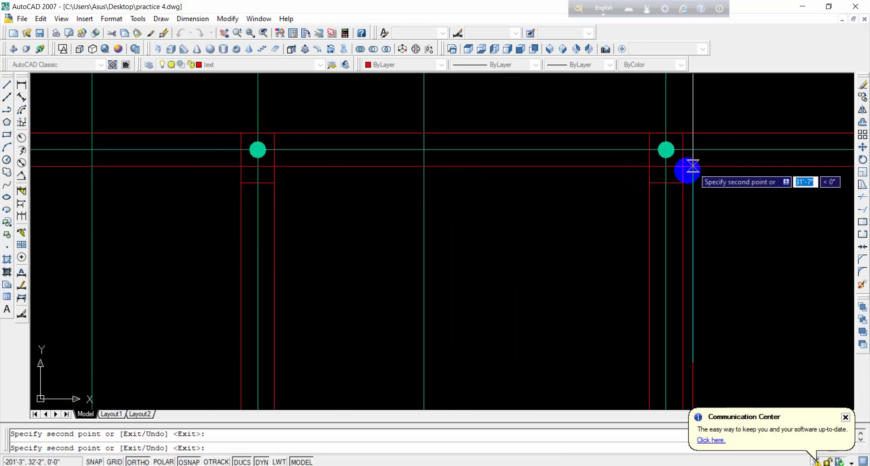
{"action": "mouse_move", "coordinate": [671, 178]}
{"action": "middle_mouse_down"}
{"action": "mouse_move", "coordinate": [485, 205]}
{"action": "mouse_move", "coordinate": [235, 185]}
{"action": "middle_mouse_up"}
{"action": "scroll", "coordinate": [580, 169], "scroll_direction": "up", "scroll_amount": 4}
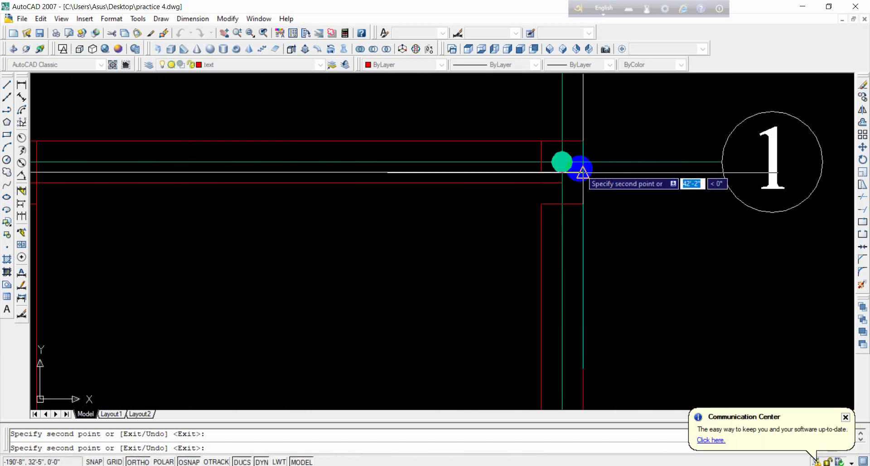
{"action": "right_click", "coordinate": [582, 171]}
{"action": "left_click", "coordinate": [602, 178]}
Step: Draw a vertical line along grid C, from the midpoint of column C5's left edge up to grid line 2
{"action": "scroll", "coordinate": [369, 278], "scroll_direction": "down", "scroll_amount": 6}
{"action": "mouse_move", "coordinate": [369, 278]}
{"action": "middle_mouse_down"}
{"action": "mouse_move", "coordinate": [503, 209]}
{"action": "mouse_move", "coordinate": [481, 227]}
{"action": "mouse_move", "coordinate": [487, 188]}
{"action": "middle_mouse_up"}
{"action": "scroll", "coordinate": [481, 231], "scroll_direction": "down", "scroll_amount": 2}
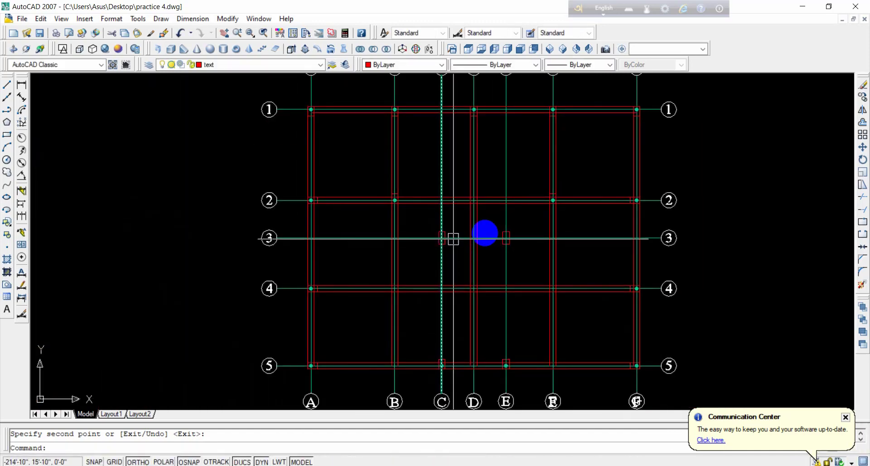
{"action": "scroll", "coordinate": [445, 251], "scroll_direction": "up", "scroll_amount": 3}
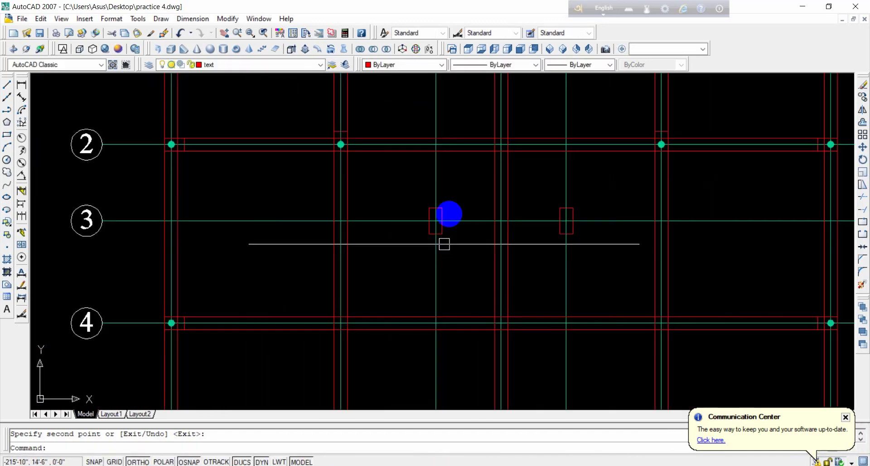
{"action": "scroll", "coordinate": [446, 242], "scroll_direction": "down", "scroll_amount": 2}
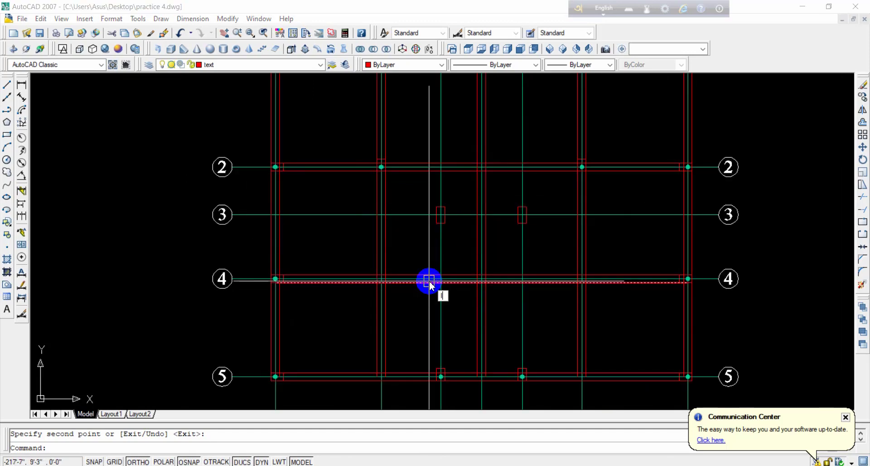
{"action": "type", "text": "l"}
{"action": "key", "text": "Return"}
{"action": "scroll", "coordinate": [442, 336], "scroll_direction": "up", "scroll_amount": 3}
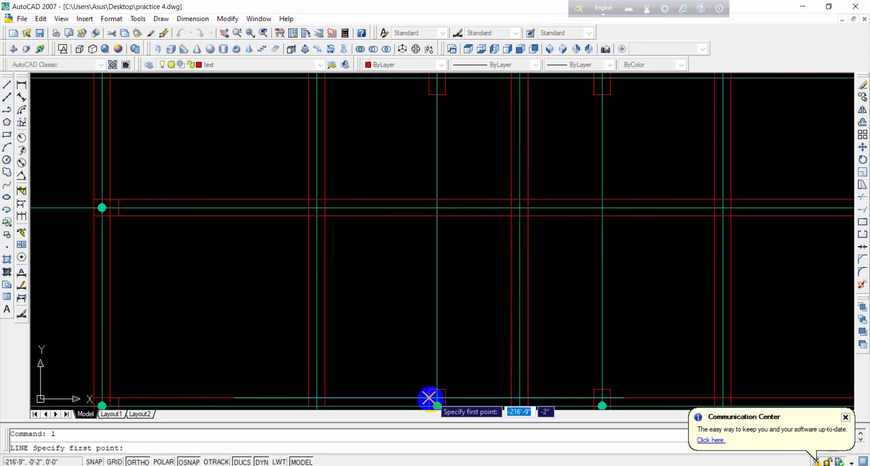
{"action": "scroll", "coordinate": [428, 397], "scroll_direction": "down", "scroll_amount": 4}
{"action": "scroll", "coordinate": [446, 358], "scroll_direction": "up", "scroll_amount": 5}
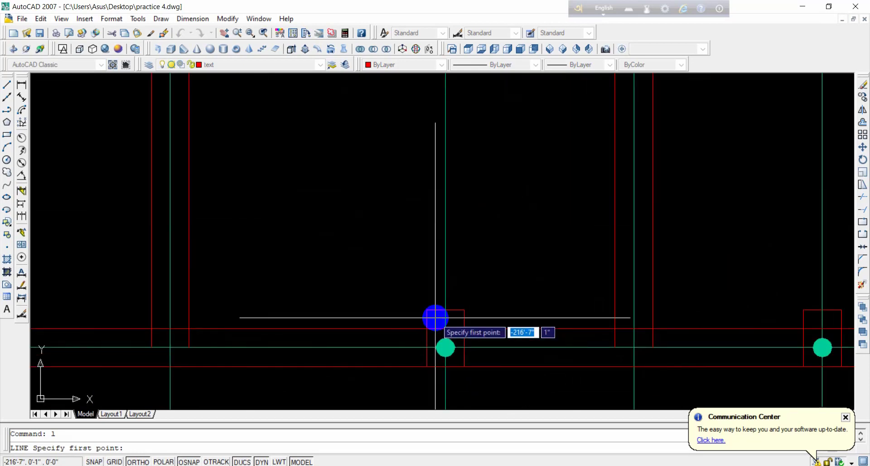
{"action": "scroll", "coordinate": [434, 224], "scroll_direction": "down", "scroll_amount": 5}
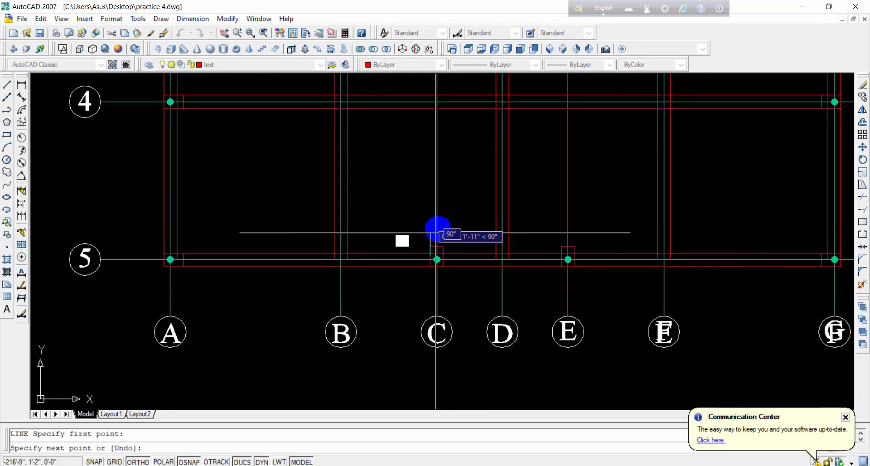
{"action": "middle_click_drag", "start_coordinate": [424, 181], "coordinate": [452, 343]}
{"action": "scroll", "coordinate": [462, 151], "scroll_direction": "down", "scroll_amount": 5}
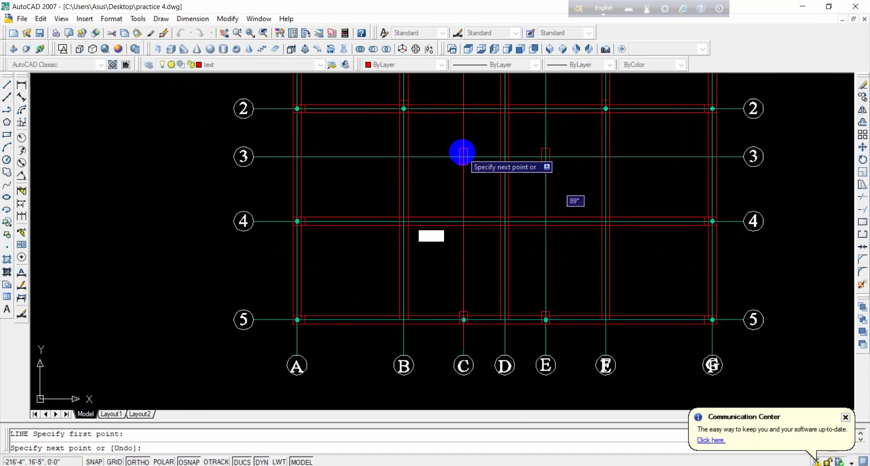
{"action": "scroll", "coordinate": [452, 210], "scroll_direction": "up", "scroll_amount": 4}
{"action": "scroll", "coordinate": [452, 210], "scroll_direction": "up", "scroll_amount": 2}
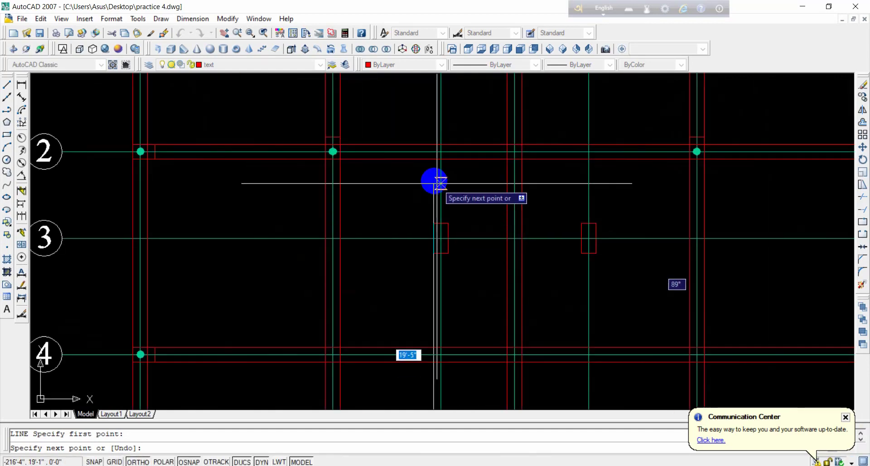
{"action": "scroll", "coordinate": [430, 159], "scroll_direction": "up", "scroll_amount": 3}
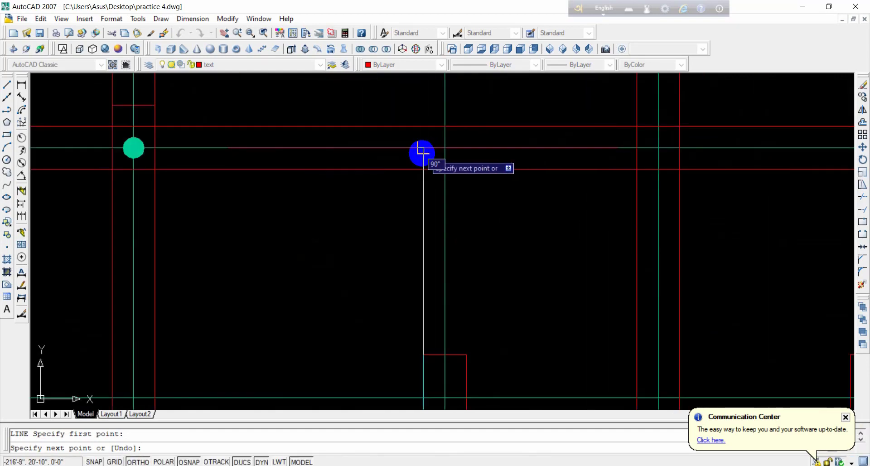
{"action": "right_click", "coordinate": [430, 159]}
{"action": "left_click", "coordinate": [444, 167]}
{"action": "key", "text": "Return"}
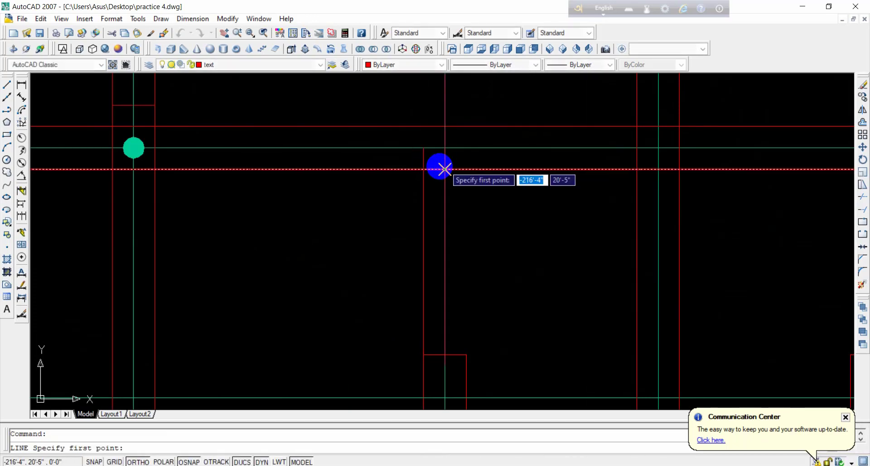
{"action": "scroll", "coordinate": [506, 213], "scroll_direction": "down", "scroll_amount": 3}
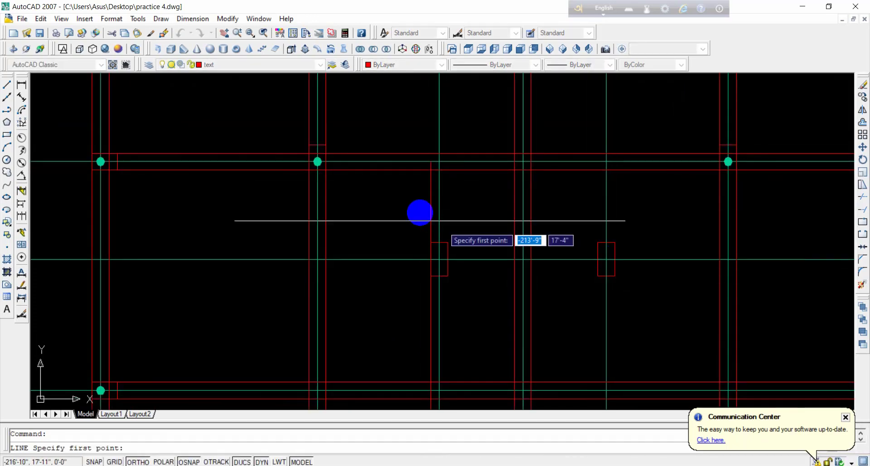
{"action": "scroll", "coordinate": [442, 179], "scroll_direction": "up", "scroll_amount": 2}
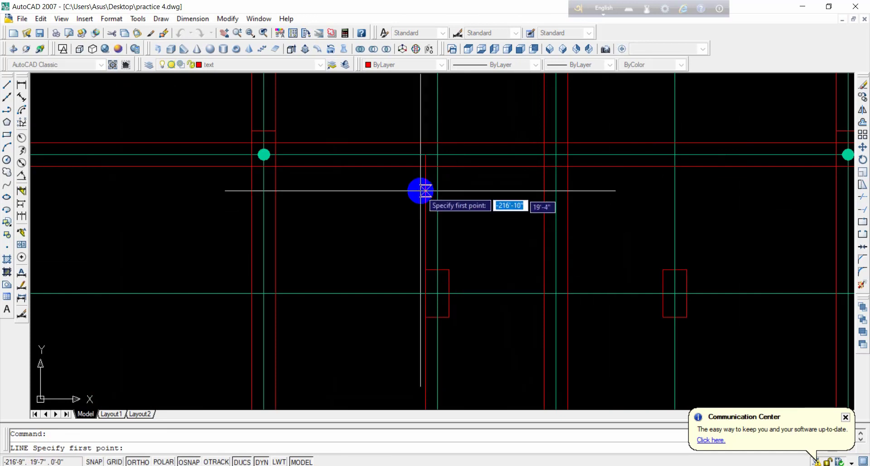
{"action": "key", "text": "Escape"}
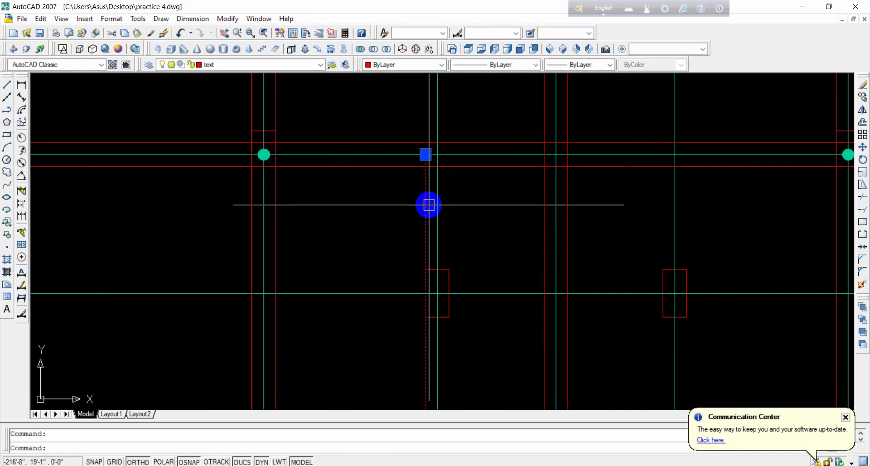
Step: Offset the vertical grid C line 10 inches to the right to form the beam's other edge
{"action": "type", "text": "o"}
{"action": "key", "text": "Return"}
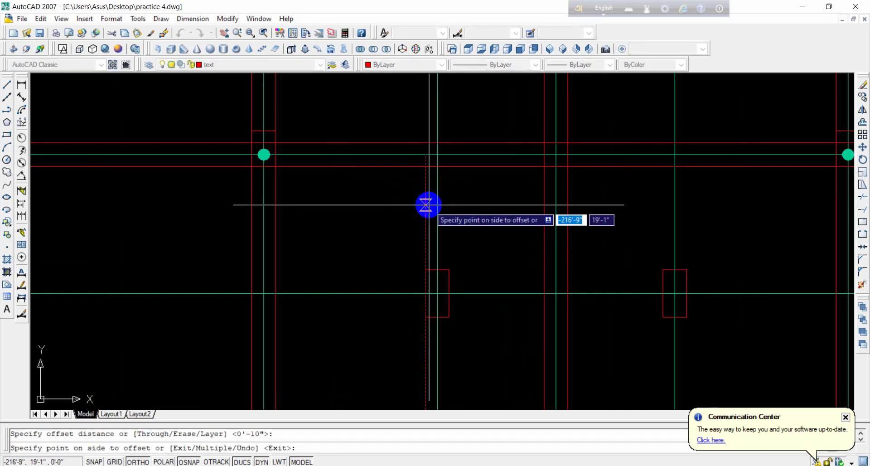
{"action": "left_click", "coordinate": [473, 215]}
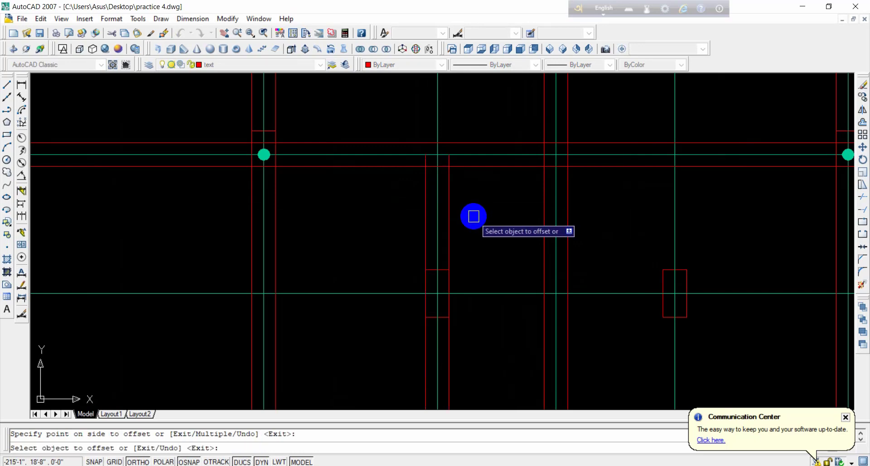
{"action": "key", "text": "Escape"}
Step: Copy both grid C beam lines about 8'-3" to the right onto grid E, using the right line's upper endpoint as the base point
{"action": "left_click", "coordinate": [449, 206]}
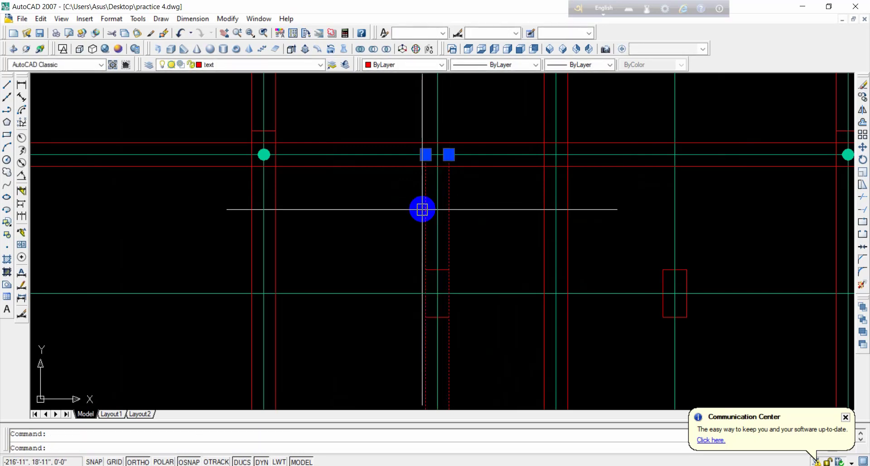
{"action": "type", "text": "co"}
{"action": "key", "text": "Return"}
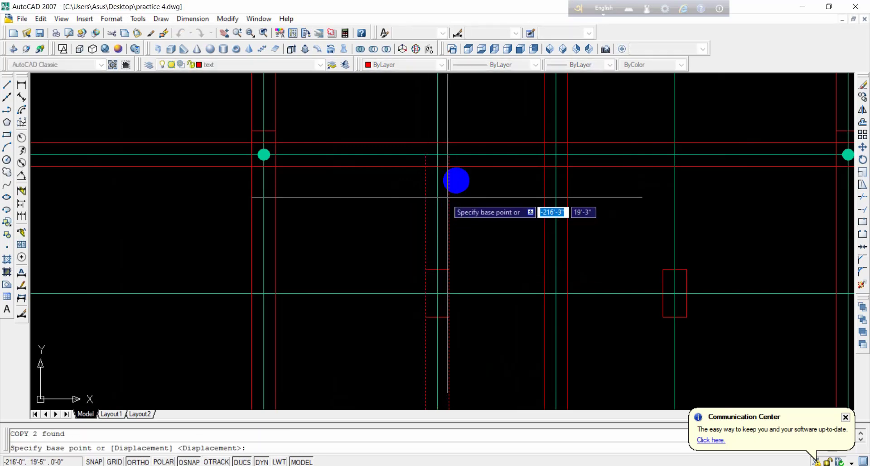
{"action": "left_click", "coordinate": [449, 154]}
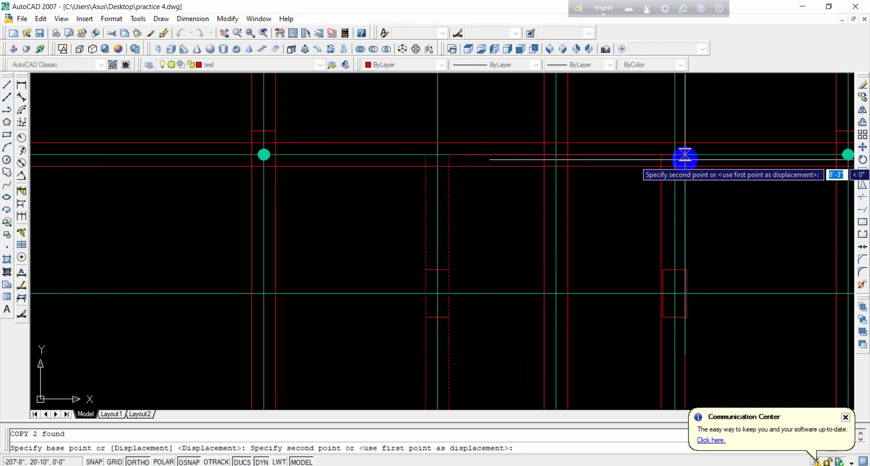
{"action": "right_click", "coordinate": [685, 155]}
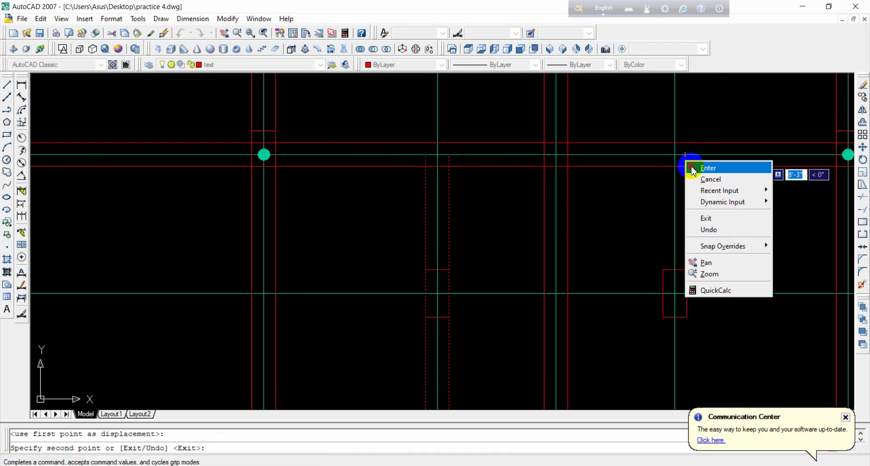
{"action": "left_click", "coordinate": [693, 166]}
Step: Move both grid E beam lines right so the right line meets the upper right corner of the column at grid 3
{"action": "left_click", "coordinate": [689, 252]}
{"action": "left_click", "coordinate": [656, 252]}
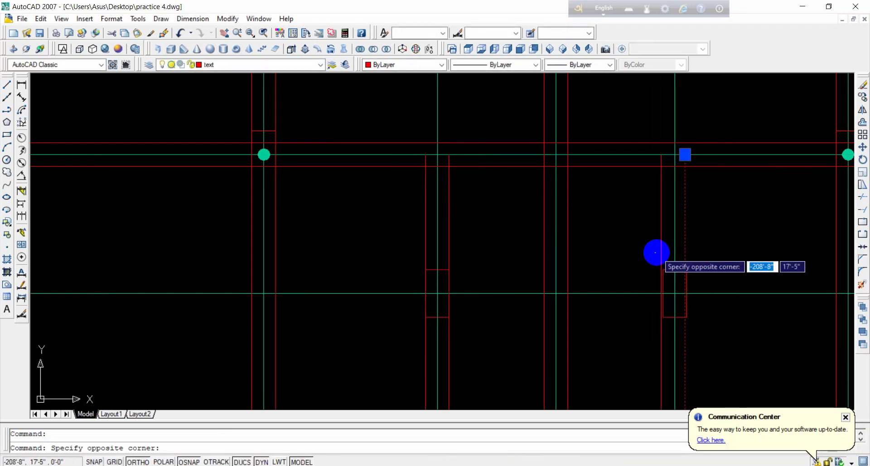
{"action": "left_click", "coordinate": [660, 252]}
{"action": "double_click", "coordinate": [664, 248]}
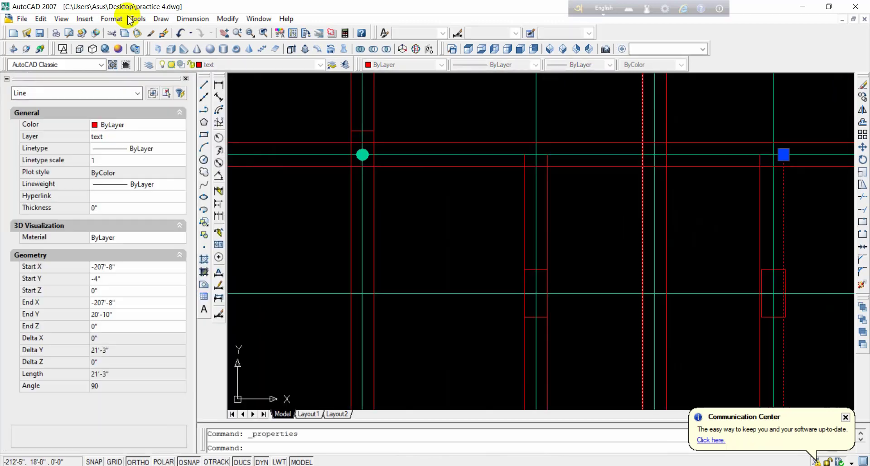
{"action": "key", "text": "Escape"}
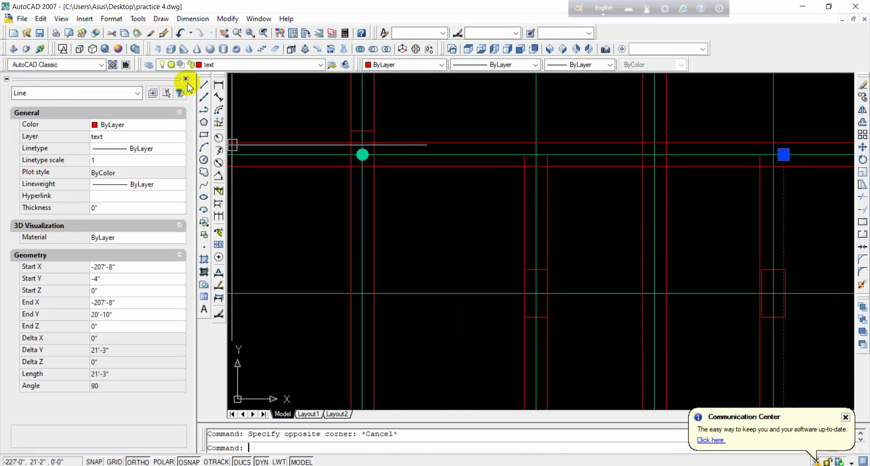
{"action": "left_click", "coordinate": [185, 79]}
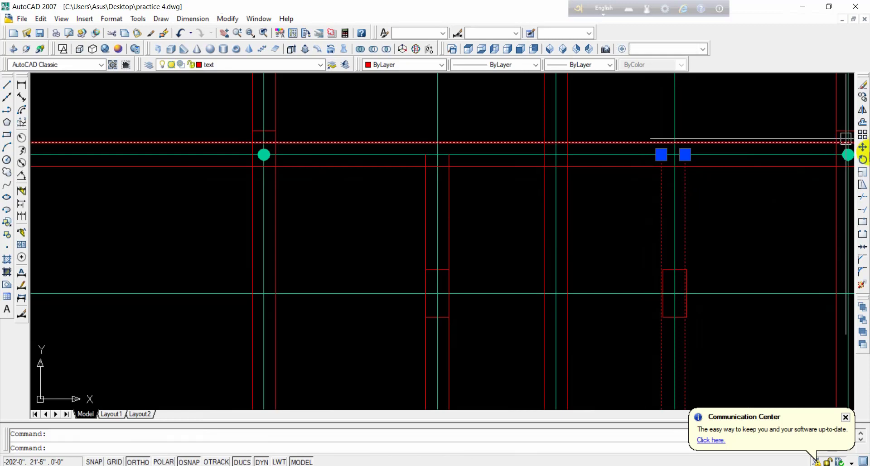
{"action": "left_click", "coordinate": [862, 148]}
{"action": "scroll", "coordinate": [689, 298], "scroll_direction": "up", "scroll_amount": 5}
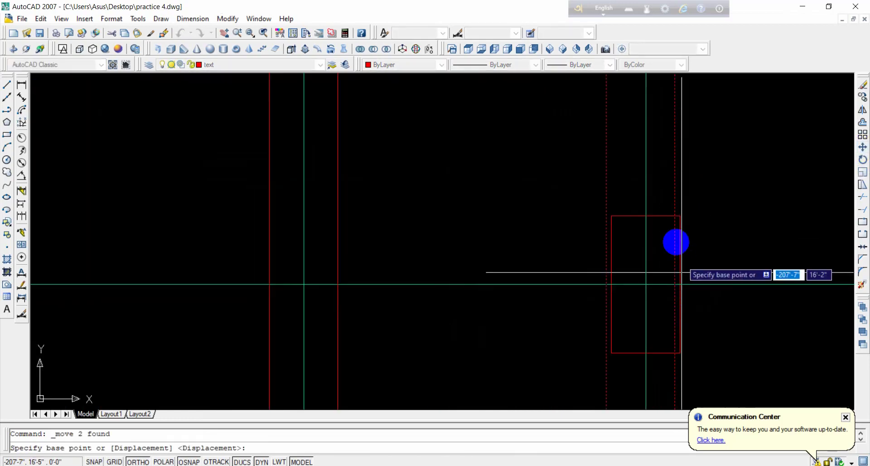
{"action": "scroll", "coordinate": [672, 215], "scroll_direction": "up", "scroll_amount": 3}
{"action": "left_click", "coordinate": [675, 214]}
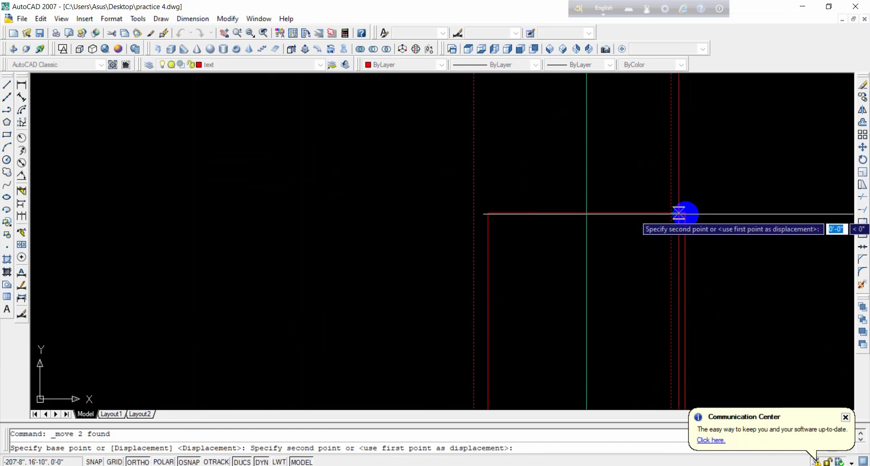
{"action": "left_click", "coordinate": [686, 214]}
{"action": "scroll", "coordinate": [686, 213], "scroll_direction": "down", "scroll_amount": 5}
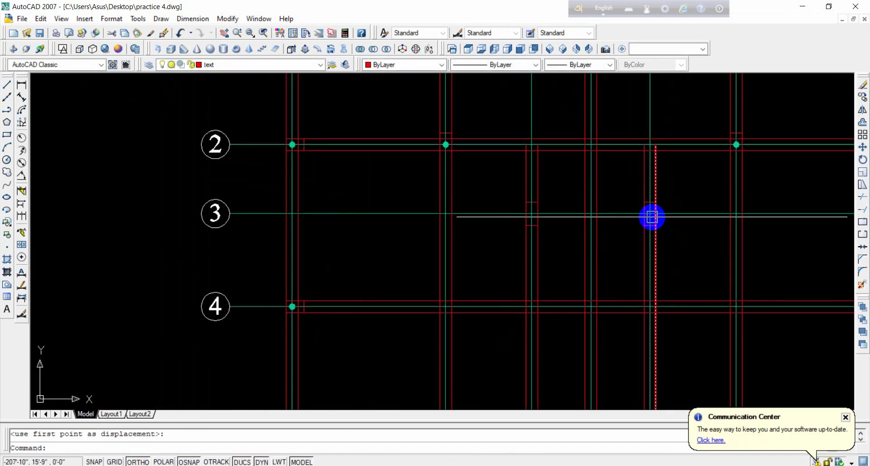
Step: Trim away both grid 4 beam lines between grids C and E
{"action": "scroll", "coordinate": [651, 217], "scroll_direction": "down", "scroll_amount": 2}
{"action": "mouse_move", "coordinate": [603, 266]}
{"action": "middle_mouse_down"}
{"action": "mouse_move", "coordinate": [585, 230]}
{"action": "mouse_move", "coordinate": [519, 309]}
{"action": "middle_mouse_up"}
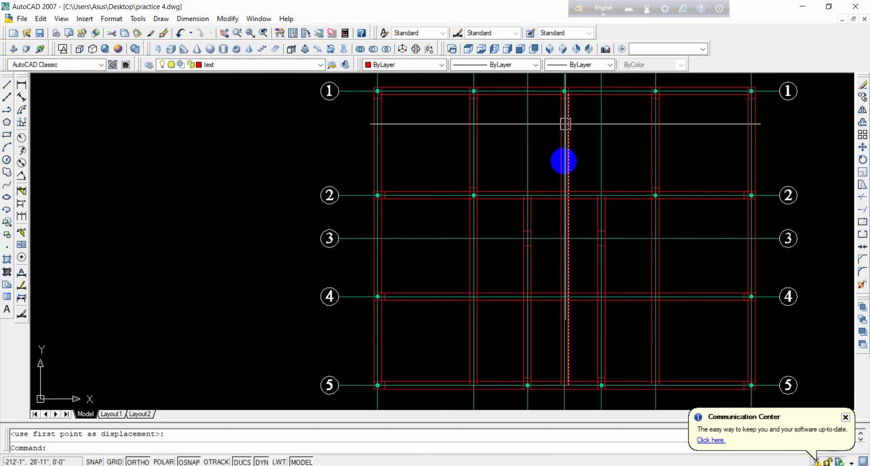
{"action": "type", "text": "tr"}
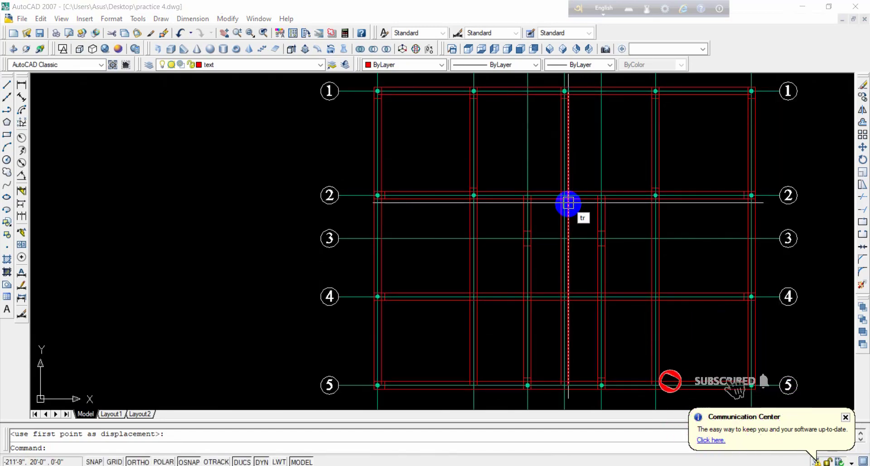
{"action": "key", "text": "Return"}
{"action": "key", "text": "Return"}
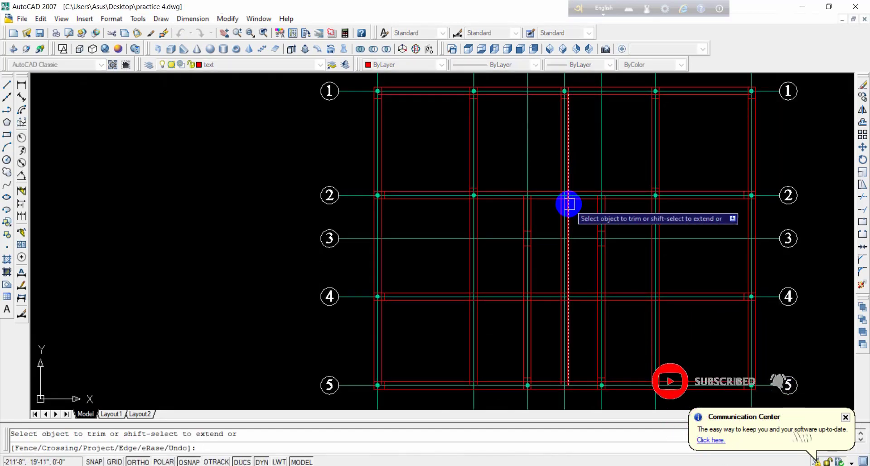
{"action": "scroll", "coordinate": [520, 194], "scroll_direction": "up", "scroll_amount": 3}
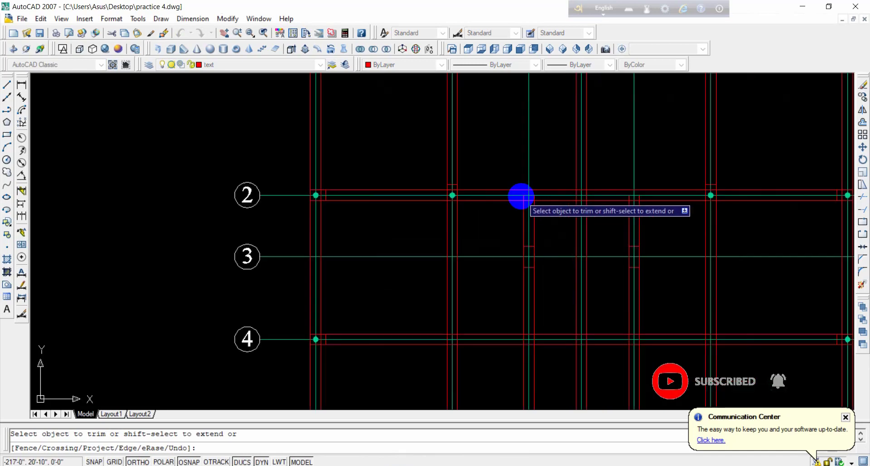
{"action": "scroll", "coordinate": [480, 240], "scroll_direction": "down", "scroll_amount": 2}
{"action": "scroll", "coordinate": [477, 244], "scroll_direction": "down", "scroll_amount": 2}
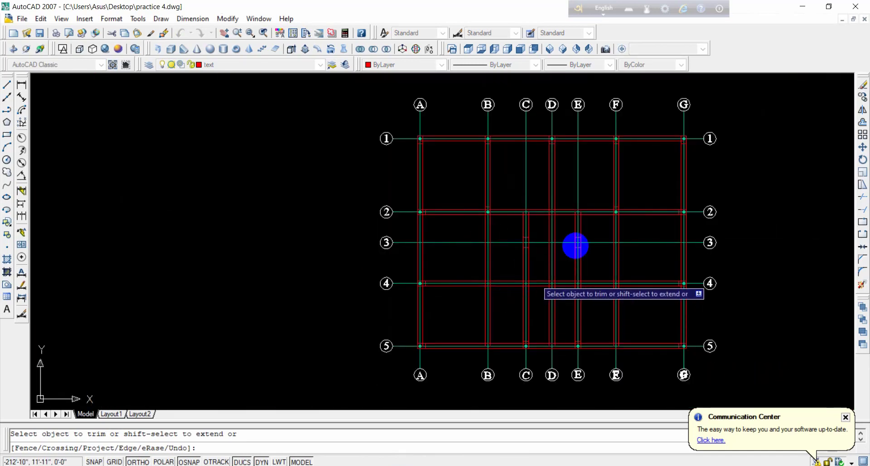
{"action": "scroll", "coordinate": [552, 295], "scroll_direction": "up", "scroll_amount": 3}
{"action": "scroll", "coordinate": [553, 295], "scroll_direction": "up", "scroll_amount": 2}
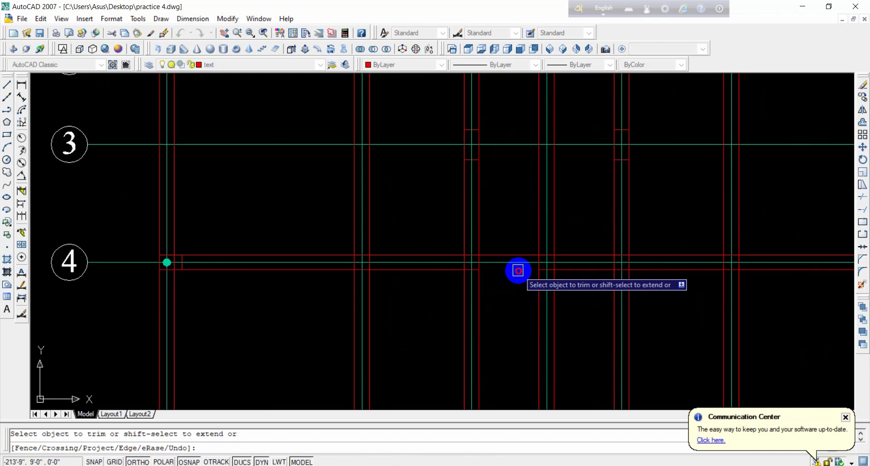
{"action": "left_click", "coordinate": [517, 255]}
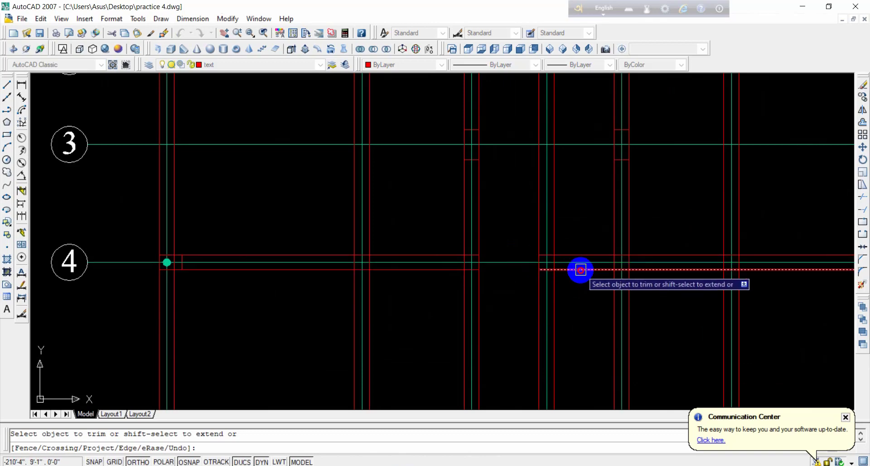
{"action": "left_click", "coordinate": [580, 270]}
Step: Trim away both grid F beam lines in the bays between grids 2 and 5
{"action": "scroll", "coordinate": [601, 263], "scroll_direction": "down", "scroll_amount": 2}
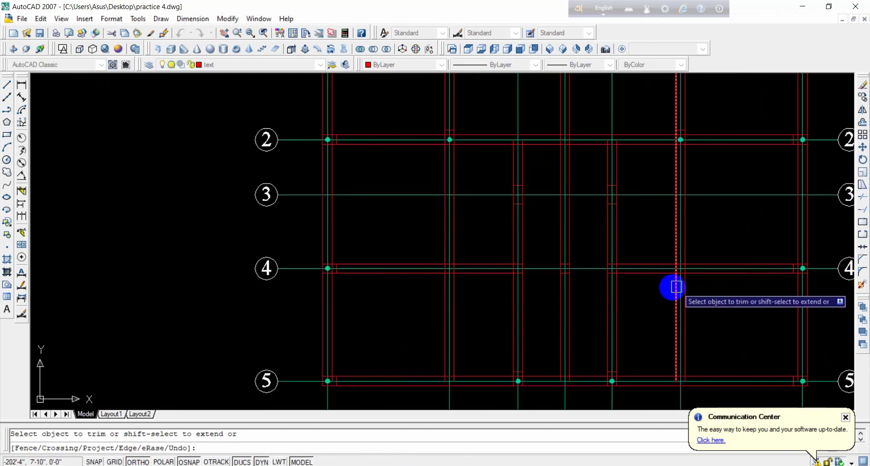
{"action": "scroll", "coordinate": [674, 287], "scroll_direction": "down", "scroll_amount": 4}
{"action": "middle_click_drag", "start_coordinate": [691, 301], "coordinate": [665, 297]}
{"action": "scroll", "coordinate": [665, 290], "scroll_direction": "up", "scroll_amount": 3}
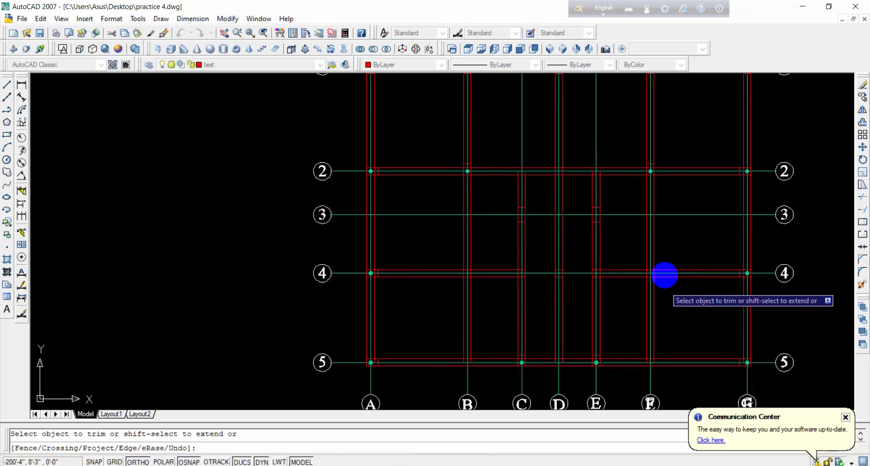
{"action": "scroll", "coordinate": [664, 277], "scroll_direction": "down", "scroll_amount": 4}
{"action": "scroll", "coordinate": [660, 303], "scroll_direction": "up", "scroll_amount": 6}
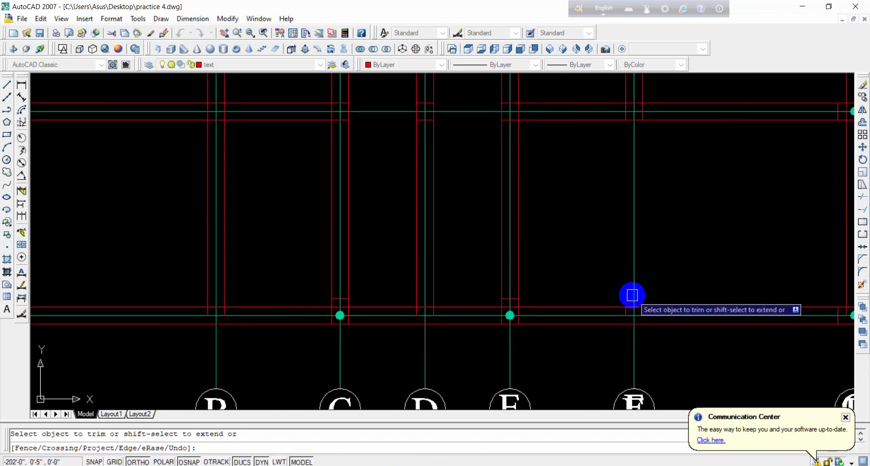
{"action": "middle_click_drag", "start_coordinate": [627, 227], "coordinate": [576, 360]}
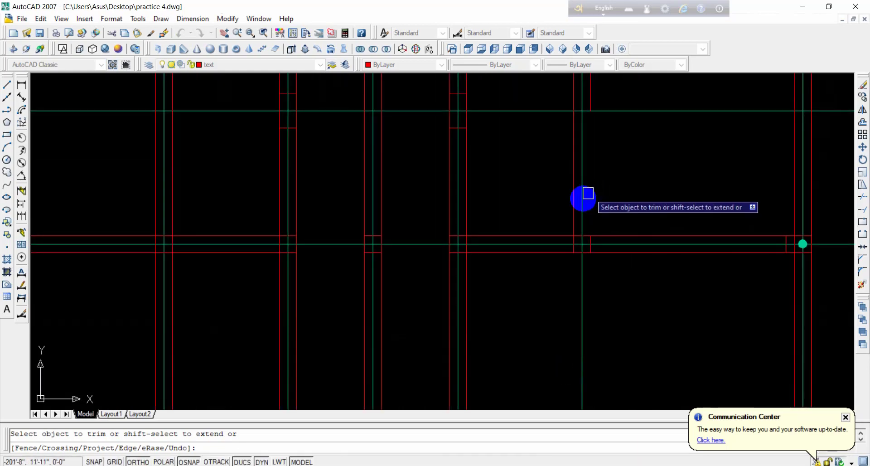
{"action": "scroll", "coordinate": [587, 211], "scroll_direction": "down", "scroll_amount": 4}
{"action": "scroll", "coordinate": [583, 163], "scroll_direction": "up", "scroll_amount": 5}
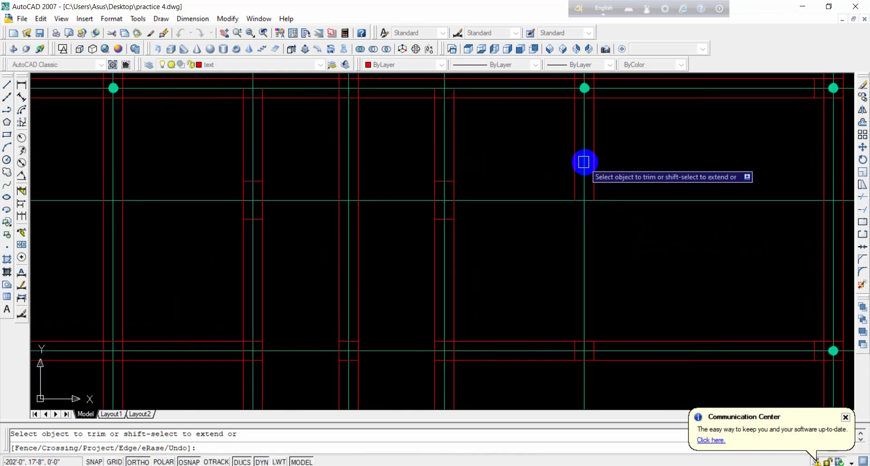
{"action": "left_click", "coordinate": [598, 162]}
{"action": "left_click", "coordinate": [569, 168]}
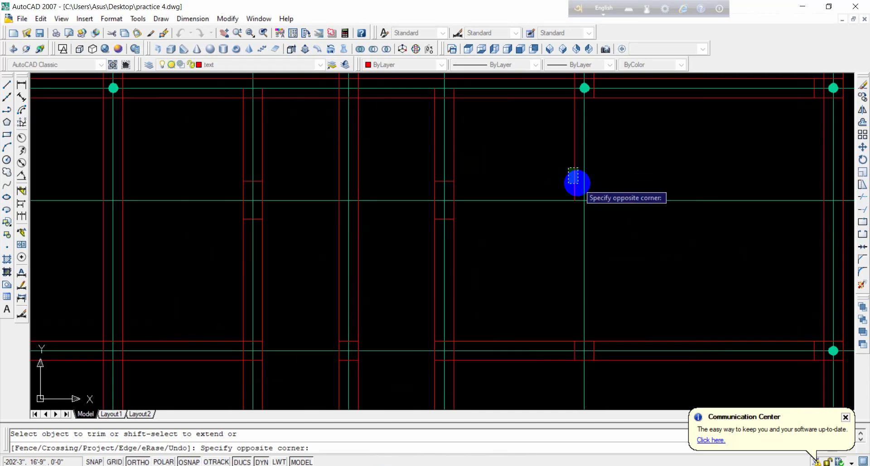
Step: Trim away both grid B beam lines in the bays between grids 2 and 5 and finish trimming
{"action": "scroll", "coordinate": [585, 183], "scroll_direction": "down", "scroll_amount": 5}
{"action": "scroll", "coordinate": [466, 262], "scroll_direction": "up", "scroll_amount": 5}
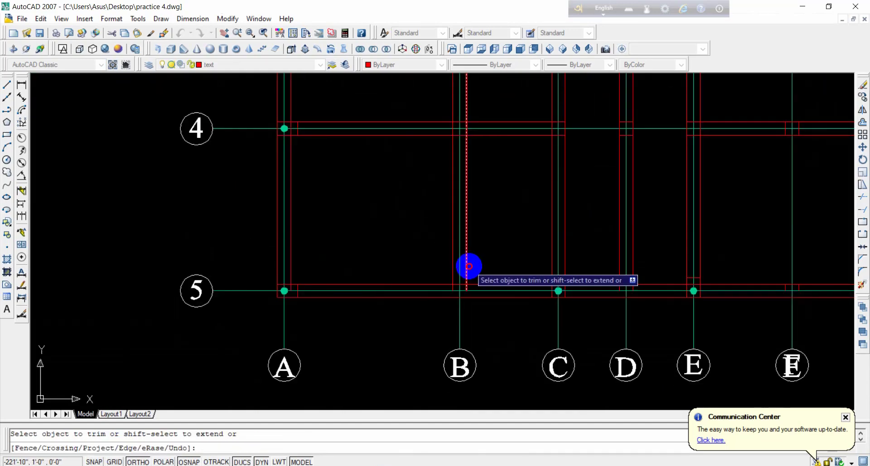
{"action": "left_click", "coordinate": [452, 266]}
{"action": "middle_click_drag", "start_coordinate": [476, 200], "coordinate": [489, 400]}
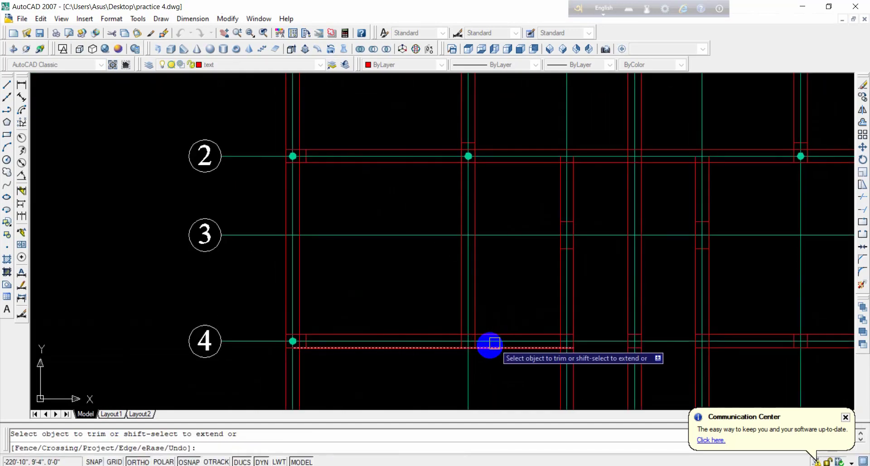
{"action": "scroll", "coordinate": [475, 344], "scroll_direction": "up", "scroll_amount": 5}
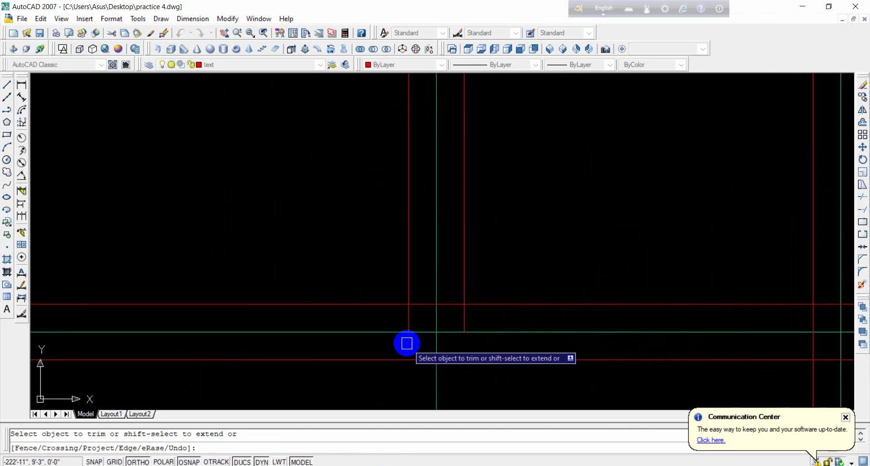
{"action": "left_click", "coordinate": [410, 322]}
{"action": "left_click", "coordinate": [464, 320]}
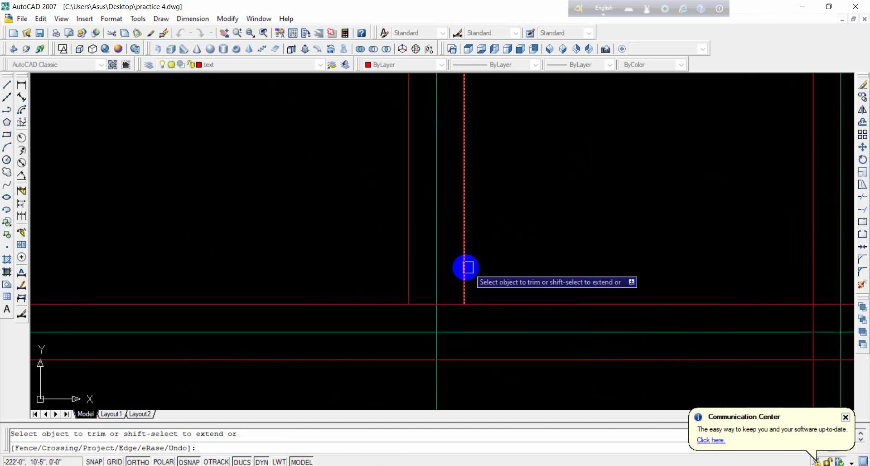
{"action": "scroll", "coordinate": [411, 269], "scroll_direction": "down", "scroll_amount": 4}
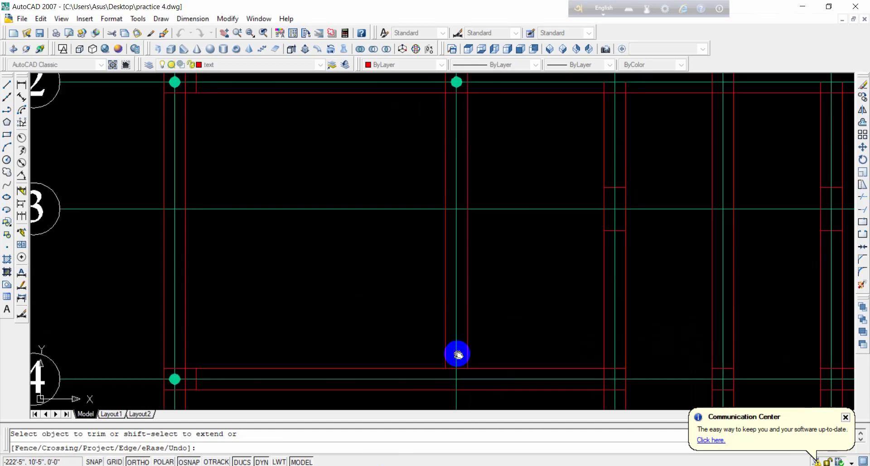
{"action": "left_click", "coordinate": [444, 298]}
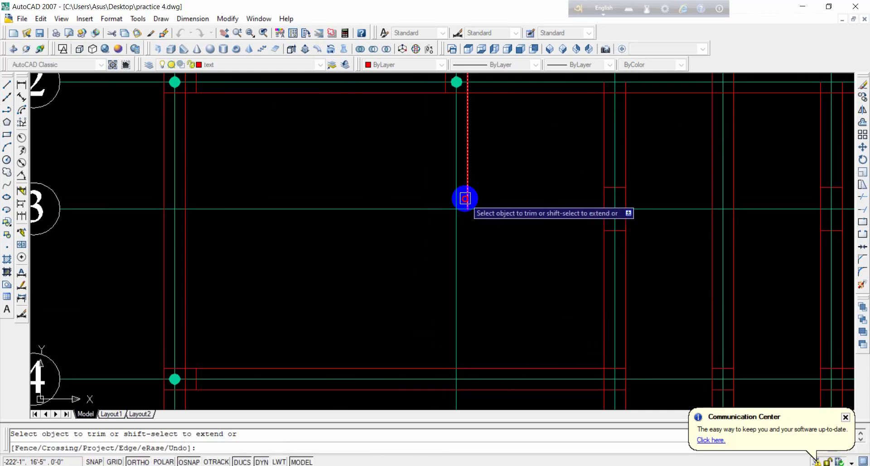
{"action": "scroll", "coordinate": [465, 198], "scroll_direction": "down", "scroll_amount": 5}
{"action": "scroll", "coordinate": [481, 260], "scroll_direction": "up", "scroll_amount": 8}
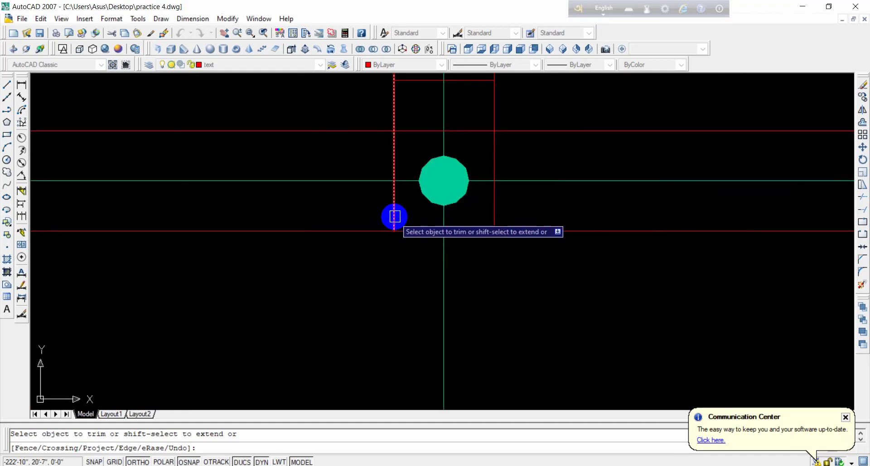
{"action": "scroll", "coordinate": [496, 213], "scroll_direction": "down", "scroll_amount": 5}
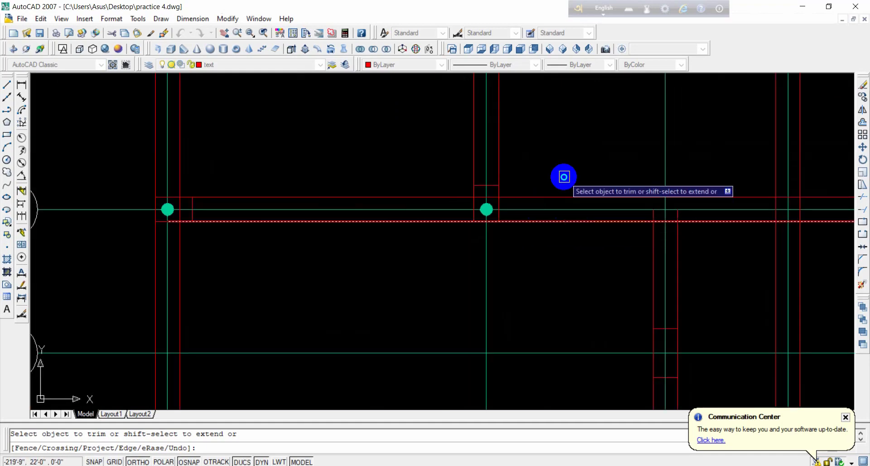
{"action": "right_click", "coordinate": [563, 177]}
{"action": "left_click", "coordinate": [581, 184]}
Step: Trim away both grid D beam lines between grids 2 and 3
{"action": "scroll", "coordinate": [570, 201], "scroll_direction": "down", "scroll_amount": 5}
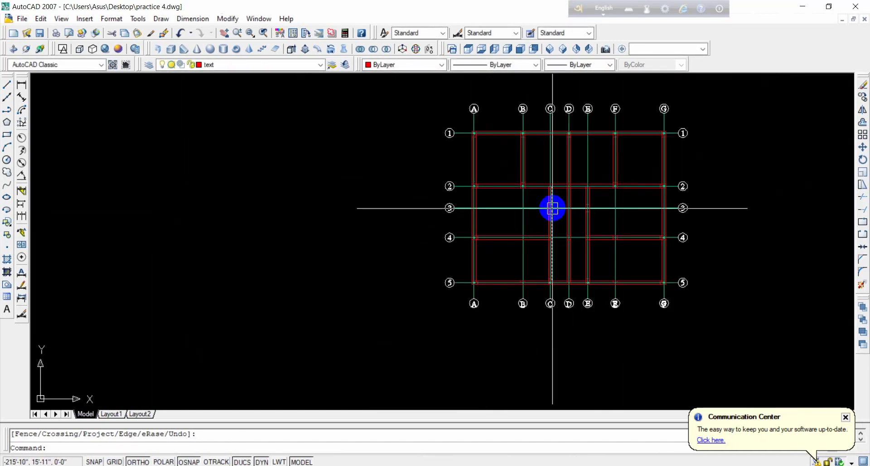
{"action": "scroll", "coordinate": [572, 151], "scroll_direction": "up", "scroll_amount": 6}
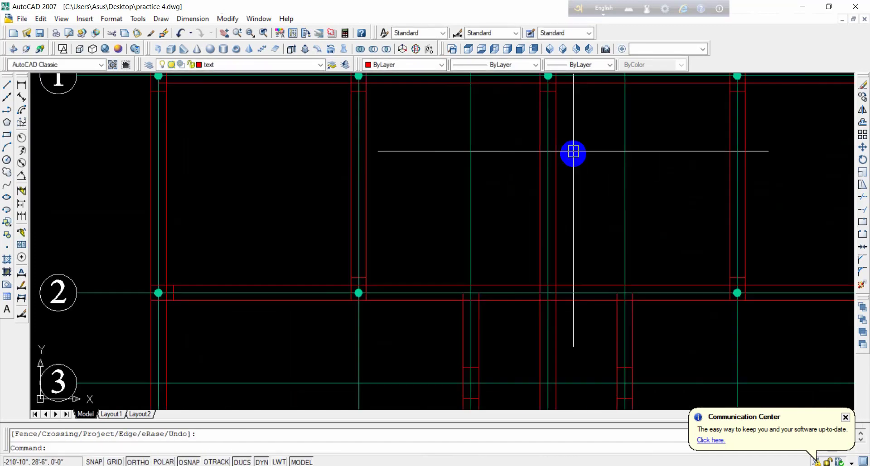
{"action": "scroll", "coordinate": [573, 293], "scroll_direction": "down", "scroll_amount": 2}
{"action": "middle_click_drag", "start_coordinate": [570, 331], "coordinate": [546, 165]}
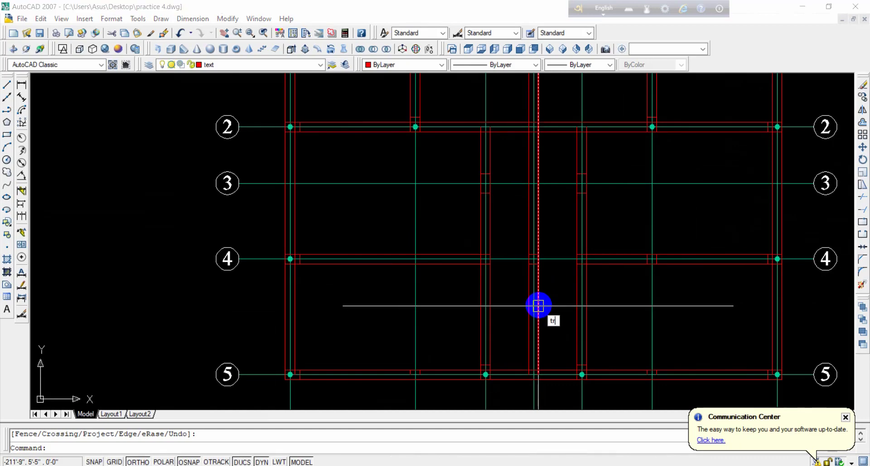
{"action": "key", "text": "Return"}
{"action": "key", "text": "Return"}
{"action": "scroll", "coordinate": [530, 134], "scroll_direction": "up", "scroll_amount": 5}
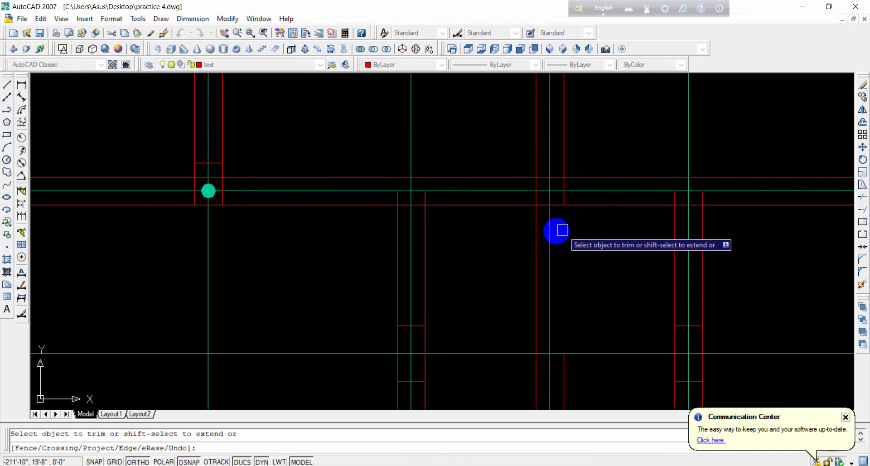
{"action": "left_click", "coordinate": [529, 234]}
{"action": "left_click", "coordinate": [544, 234]}
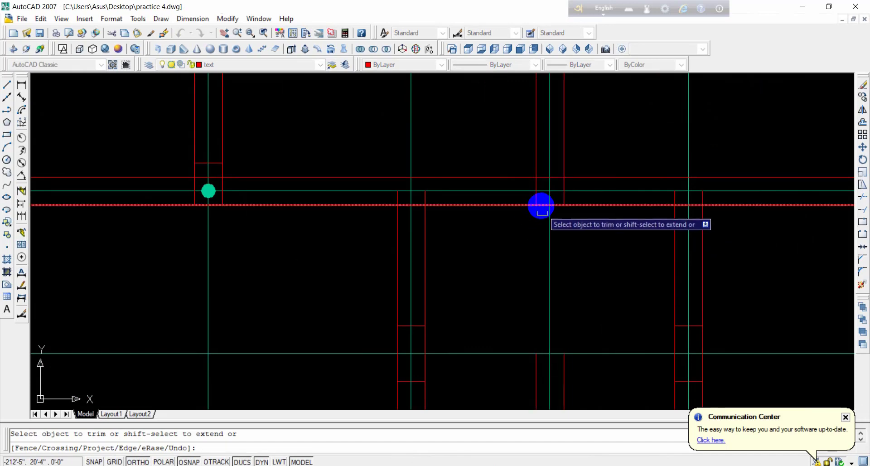
{"action": "scroll", "coordinate": [567, 199], "scroll_direction": "down", "scroll_amount": 4}
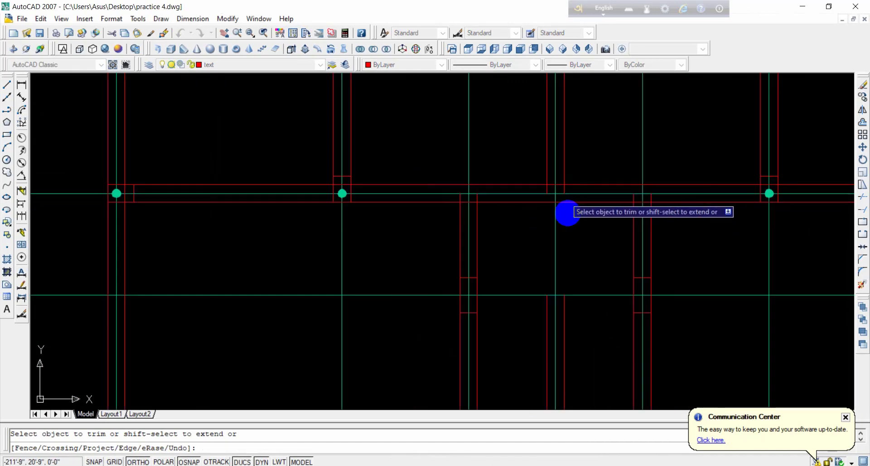
{"action": "key", "text": "Escape"}
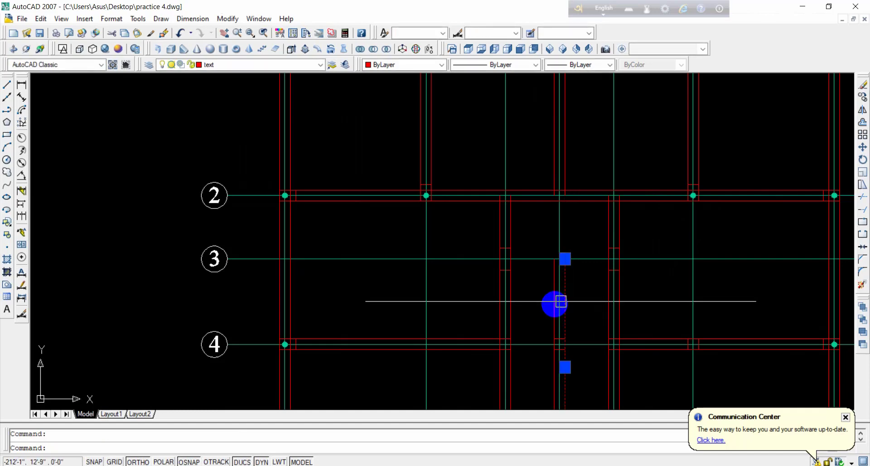
Step: Erase the remaining grid D beam lines below grid 3 and the short leftover lines where grids D and 4 cross
{"action": "scroll", "coordinate": [571, 299], "scroll_direction": "down", "scroll_amount": 2}
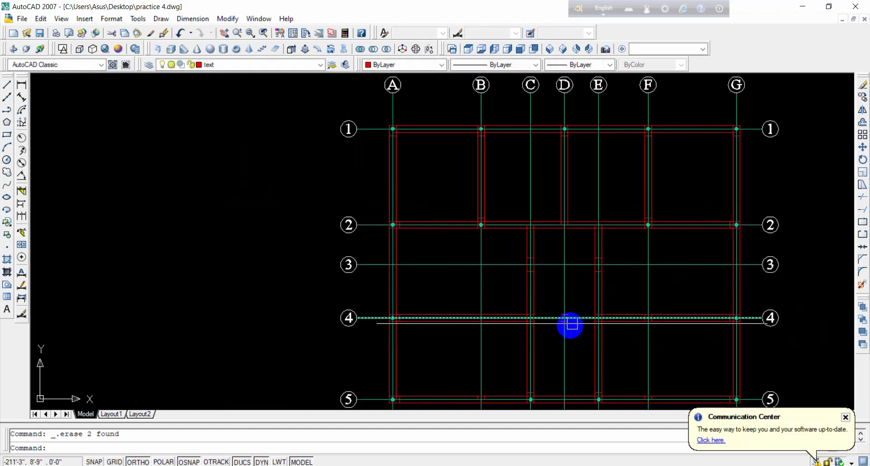
{"action": "scroll", "coordinate": [566, 317], "scroll_direction": "up", "scroll_amount": 6}
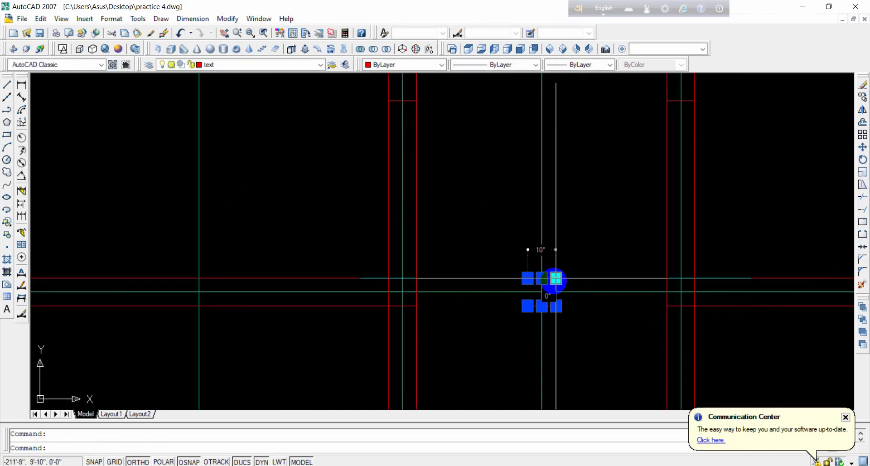
{"action": "key", "text": "Delete"}
{"action": "scroll", "coordinate": [556, 277], "scroll_direction": "down", "scroll_amount": 3}
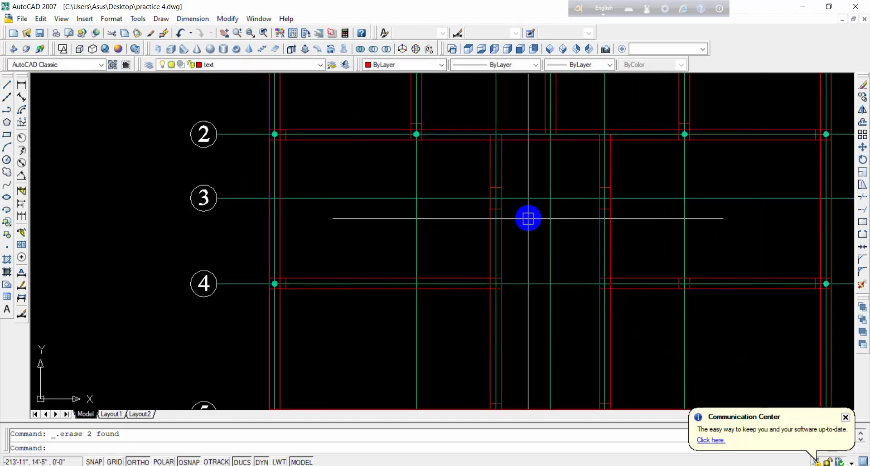
Step: Draw a horizontal beam line from grid C to grid E along the upper edges of the columns at grid 3
{"action": "key", "text": "Return"}
{"action": "scroll", "coordinate": [523, 197], "scroll_direction": "up", "scroll_amount": 6}
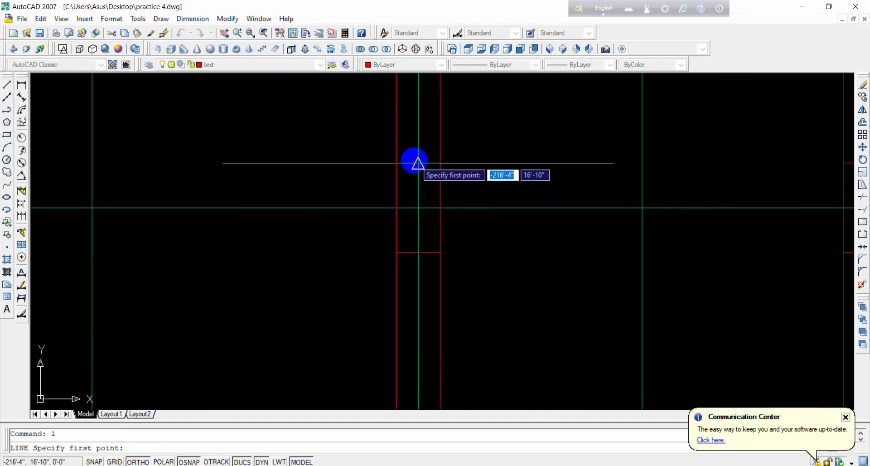
{"action": "left_click", "coordinate": [418, 163]}
{"action": "scroll", "coordinate": [607, 173], "scroll_direction": "down", "scroll_amount": 6}
{"action": "scroll", "coordinate": [603, 179], "scroll_direction": "up", "scroll_amount": 3}
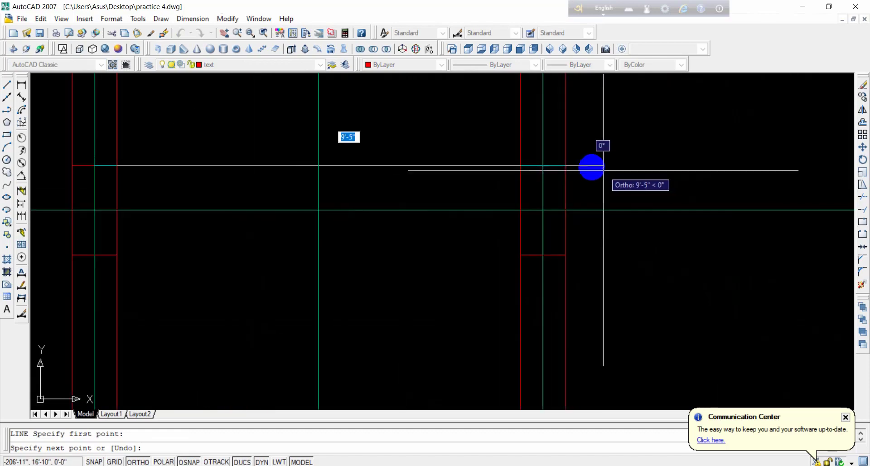
{"action": "left_click", "coordinate": [550, 159]}
{"action": "right_click", "coordinate": [543, 167]}
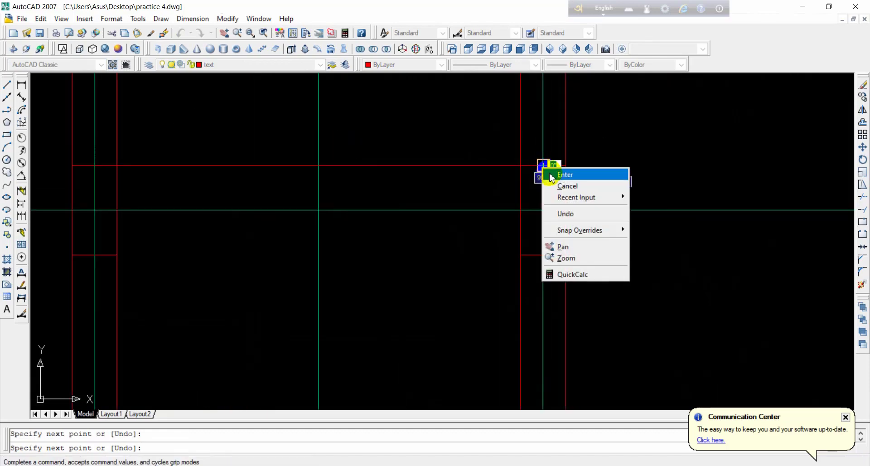
{"action": "left_click", "coordinate": [555, 172]}
Step: Offset the new beam line between grids C and E 10 inches downward and save the drawing
{"action": "left_click", "coordinate": [475, 167]}
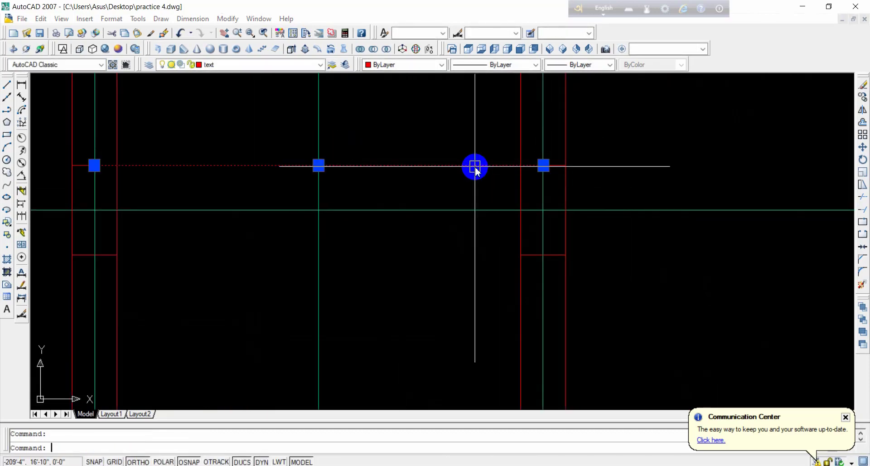
{"action": "type", "text": "o"}
{"action": "key", "text": "Return"}
{"action": "key", "text": "Return"}
{"action": "left_click", "coordinate": [475, 166]}
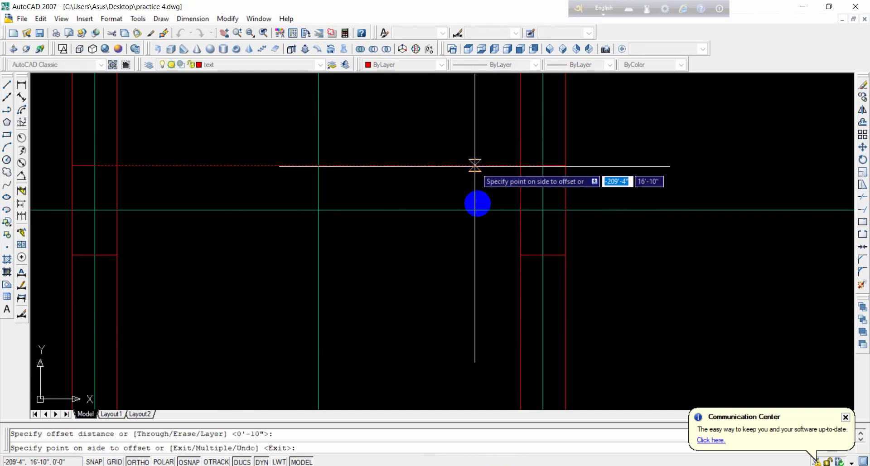
{"action": "left_click", "coordinate": [476, 213]}
{"action": "right_click", "coordinate": [483, 195]}
{"action": "left_click", "coordinate": [484, 194]}
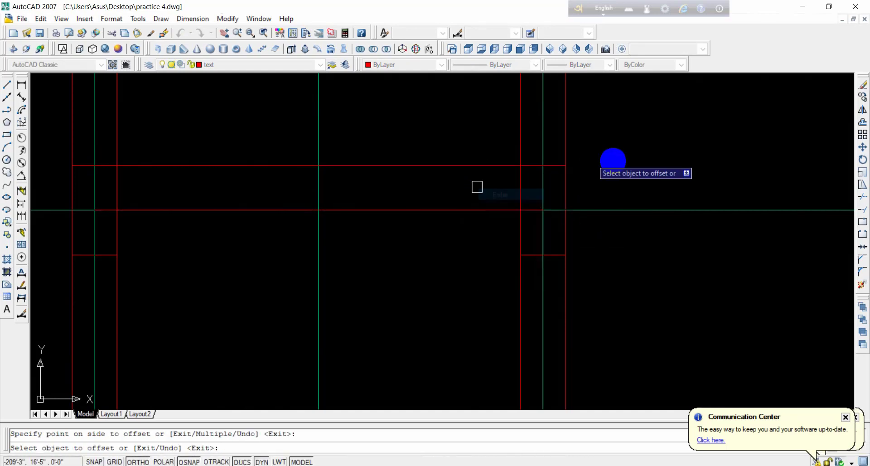
{"action": "scroll", "coordinate": [612, 159], "scroll_direction": "down", "scroll_amount": 2}
{"action": "key", "text": "Escape"}
{"action": "key", "text": "ctrl+s"}
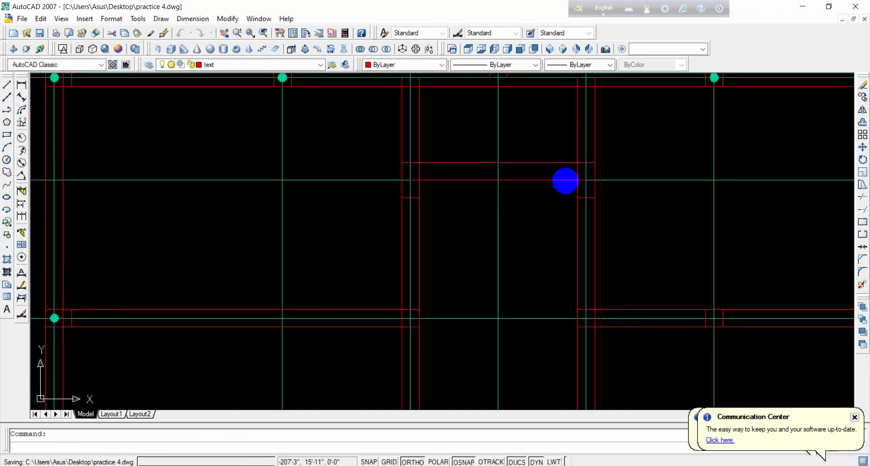
Step: Examine the beam layout across grids A to G and 1 to 5, especially the short beam at grid 3 and the grid 4 beams
{"action": "scroll", "coordinate": [565, 181], "scroll_direction": "down", "scroll_amount": 2}
{"action": "scroll", "coordinate": [534, 144], "scroll_direction": "down", "scroll_amount": 2}
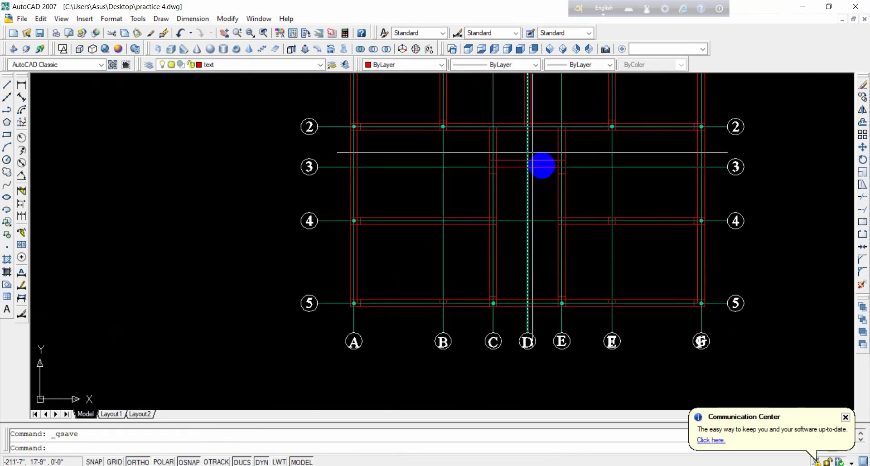
{"action": "scroll", "coordinate": [542, 165], "scroll_direction": "down", "scroll_amount": 2}
{"action": "middle_click_drag", "start_coordinate": [500, 163], "coordinate": [504, 239]}
{"action": "scroll", "coordinate": [516, 219], "scroll_direction": "up", "scroll_amount": 2}
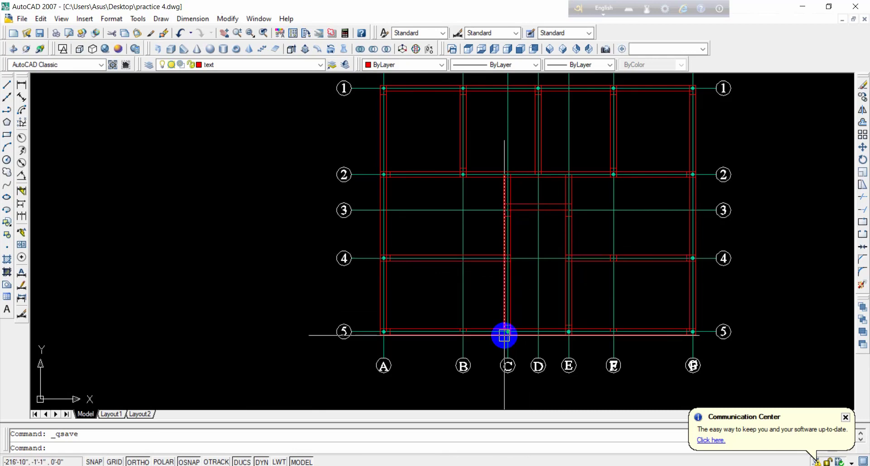
{"action": "scroll", "coordinate": [506, 217], "scroll_direction": "up", "scroll_amount": 3}
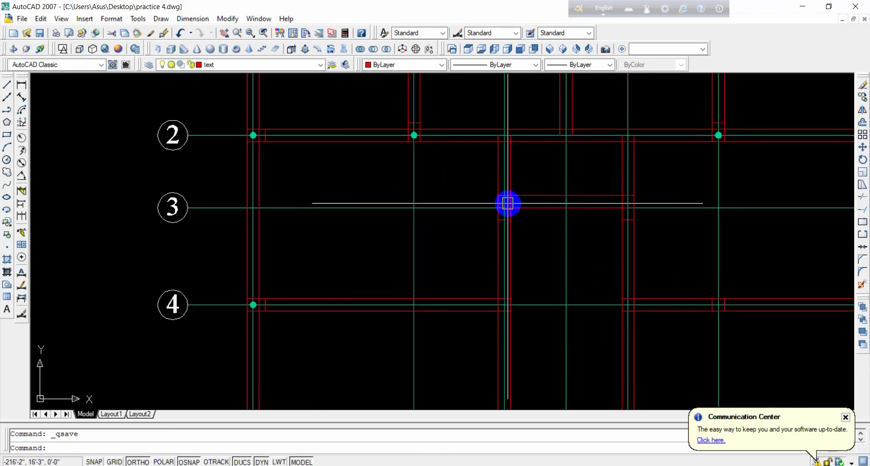
{"action": "scroll", "coordinate": [507, 203], "scroll_direction": "down", "scroll_amount": 2}
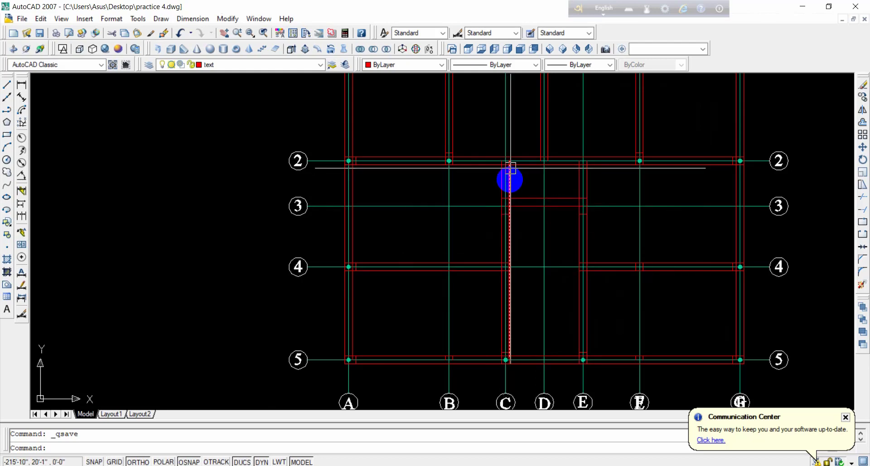
{"action": "scroll", "coordinate": [451, 190], "scroll_direction": "down", "scroll_amount": 2}
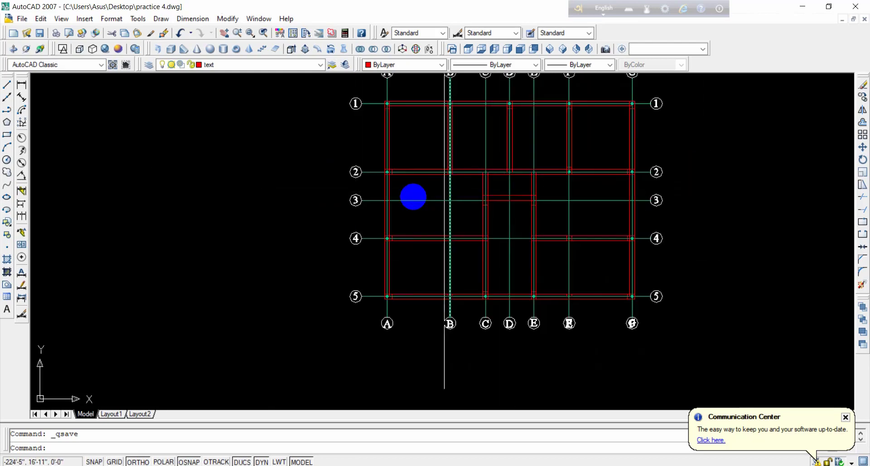
{"action": "scroll", "coordinate": [500, 186], "scroll_direction": "up", "scroll_amount": 2}
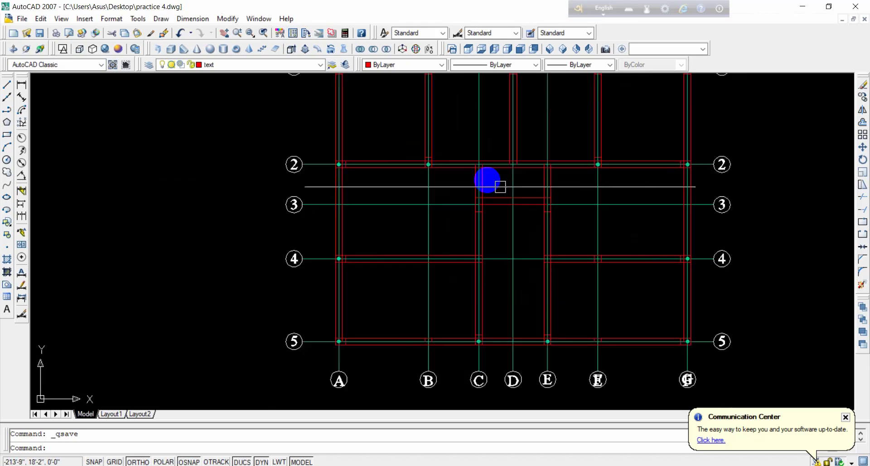
{"action": "scroll", "coordinate": [488, 181], "scroll_direction": "up", "scroll_amount": 3}
{"action": "scroll", "coordinate": [468, 161], "scroll_direction": "down", "scroll_amount": 2}
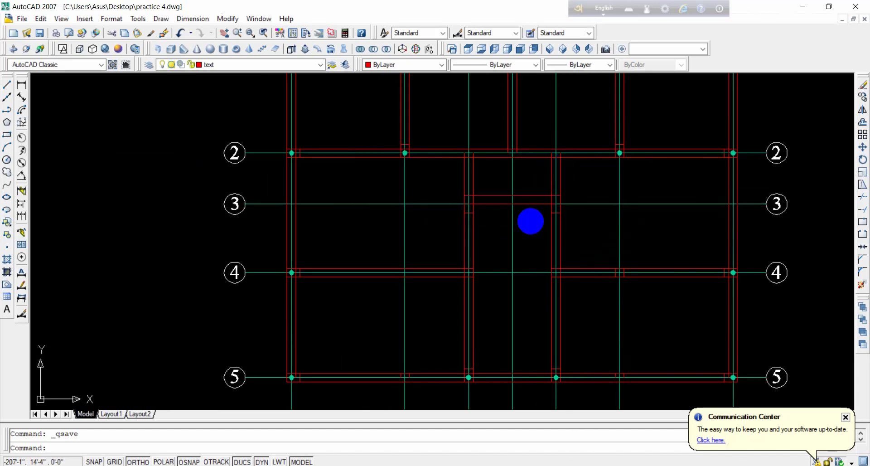
{"action": "scroll", "coordinate": [520, 215], "scroll_direction": "up", "scroll_amount": 3}
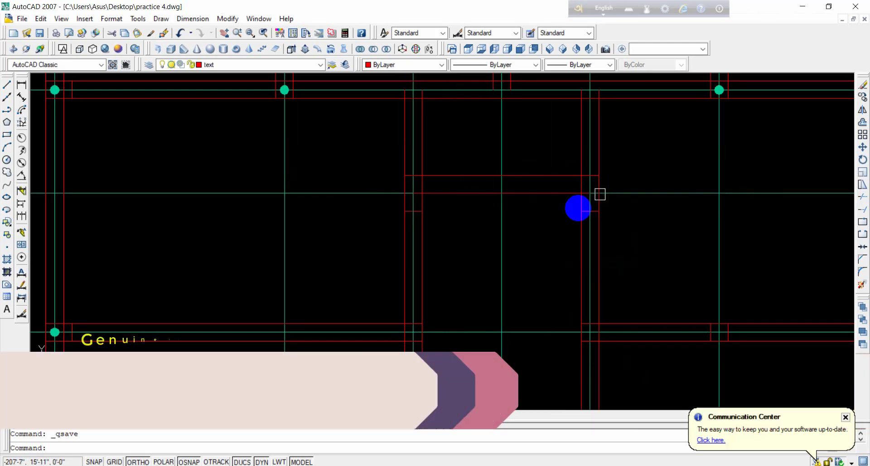
{"action": "scroll", "coordinate": [535, 184], "scroll_direction": "down", "scroll_amount": 3}
{"action": "scroll", "coordinate": [667, 301], "scroll_direction": "down", "scroll_amount": 2}
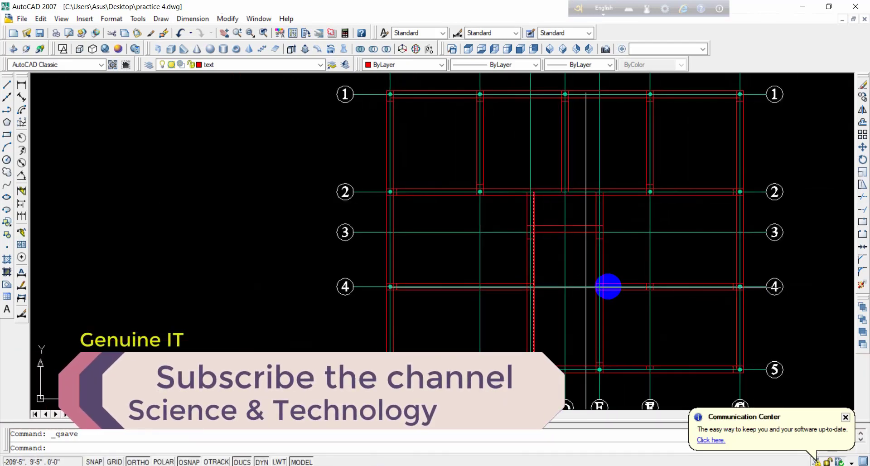
{"action": "scroll", "coordinate": [597, 289], "scroll_direction": "up", "scroll_amount": 3}
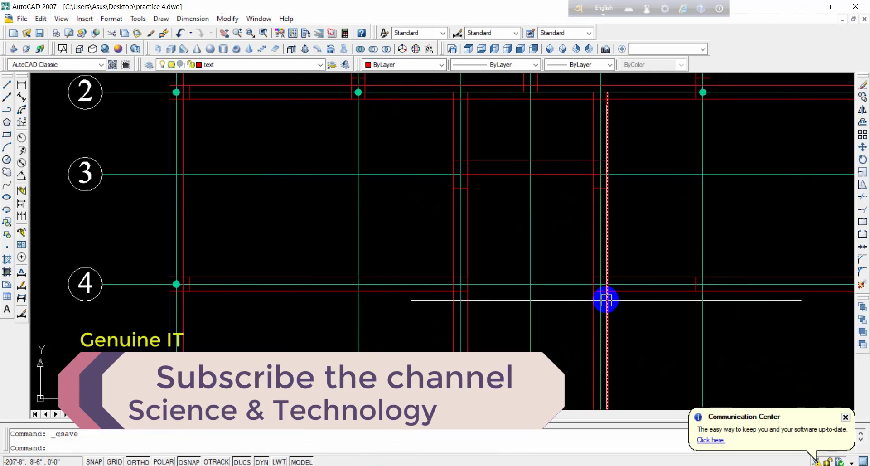
{"action": "scroll", "coordinate": [592, 293], "scroll_direction": "down", "scroll_amount": 2}
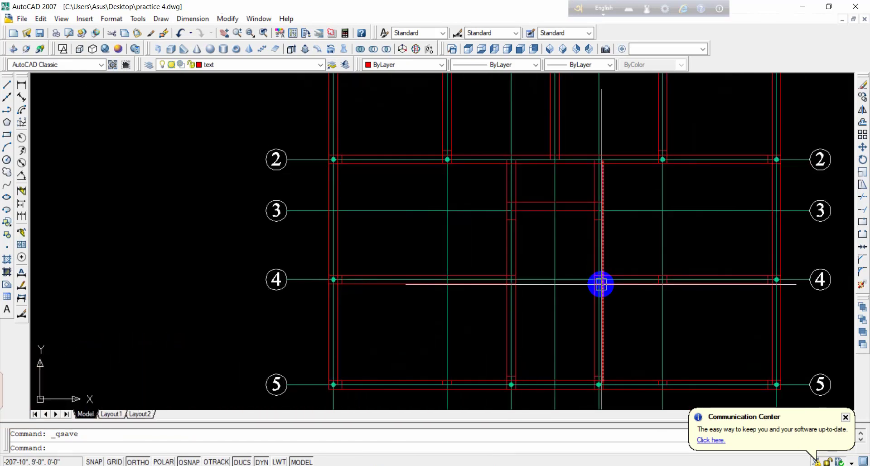
{"action": "middle_click_drag", "start_coordinate": [601, 285], "coordinate": [601, 272]}
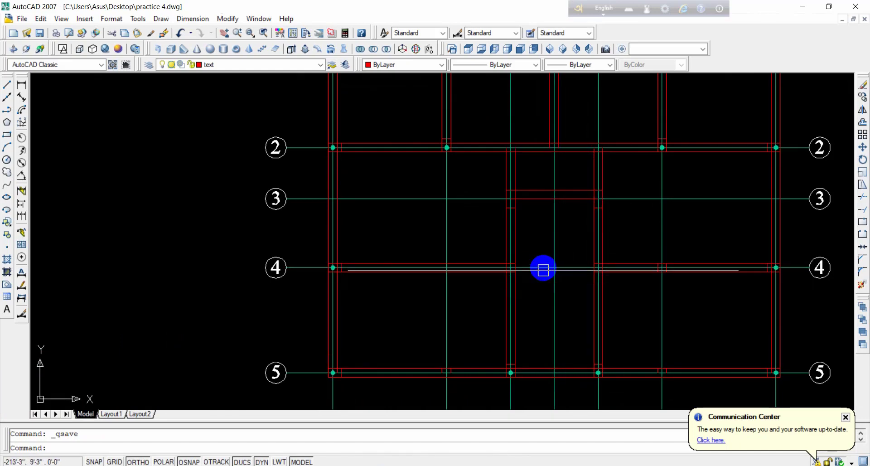
{"action": "scroll", "coordinate": [564, 267], "scroll_direction": "down", "scroll_amount": 2}
{"action": "middle_click_drag", "start_coordinate": [565, 212], "coordinate": [551, 236]}
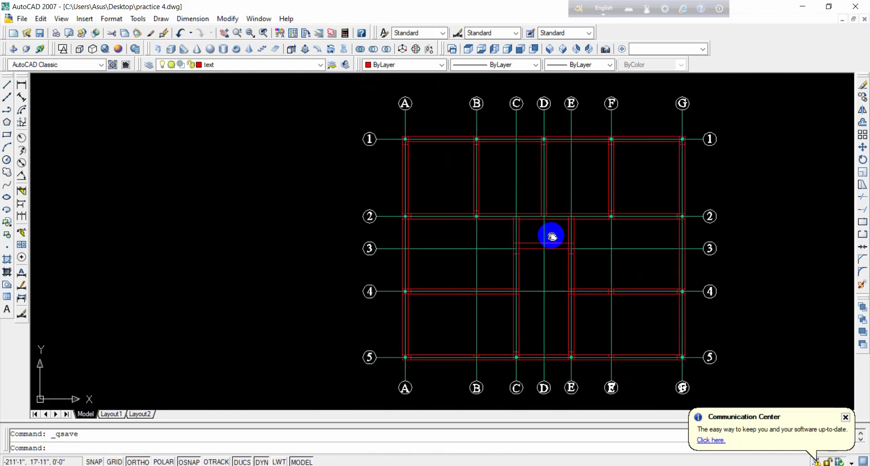
{"action": "scroll", "coordinate": [521, 185], "scroll_direction": "up", "scroll_amount": 3}
{"action": "scroll", "coordinate": [527, 181], "scroll_direction": "down", "scroll_amount": 2}
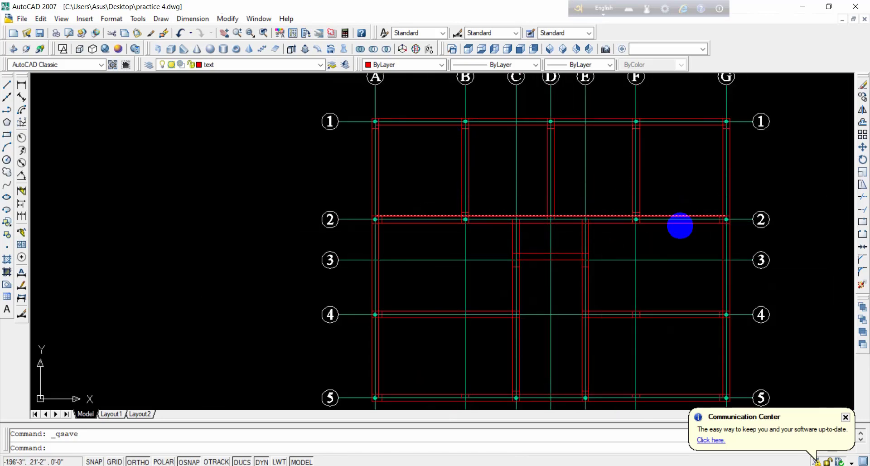
{"action": "middle_click_drag", "start_coordinate": [669, 280], "coordinate": [604, 241]}
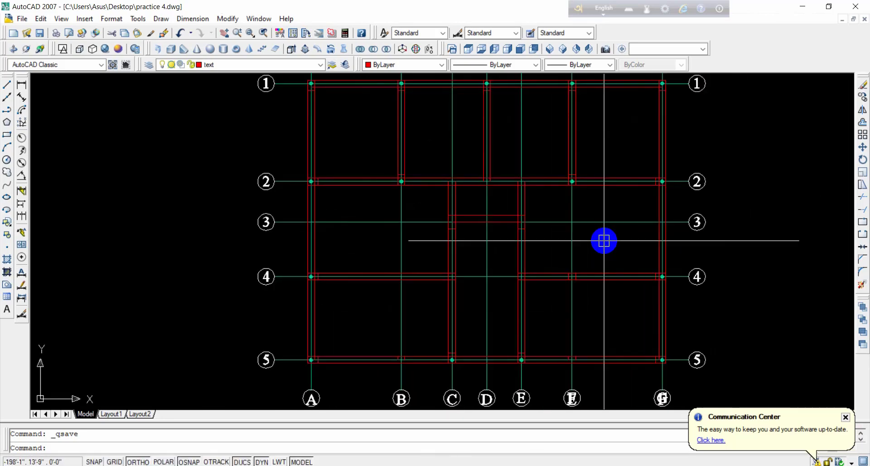
{"action": "scroll", "coordinate": [604, 240], "scroll_direction": "down", "scroll_amount": 2}
{"action": "scroll", "coordinate": [589, 224], "scroll_direction": "up", "scroll_amount": 1}
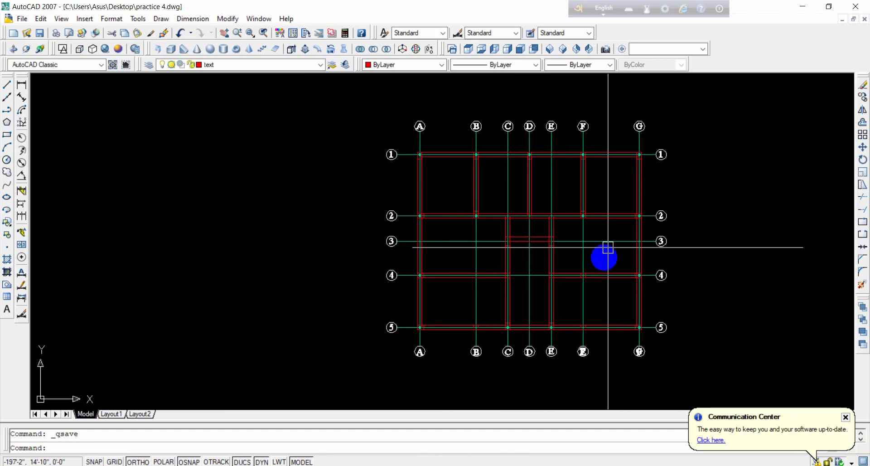
{"action": "scroll", "coordinate": [524, 235], "scroll_direction": "up", "scroll_amount": 4}
{"action": "scroll", "coordinate": [574, 117], "scroll_direction": "down", "scroll_amount": 2}
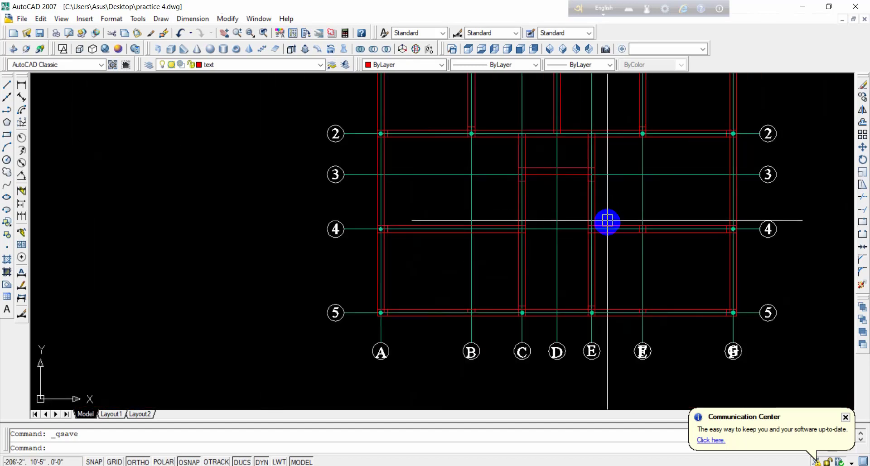
{"action": "scroll", "coordinate": [536, 161], "scroll_direction": "up", "scroll_amount": 6}
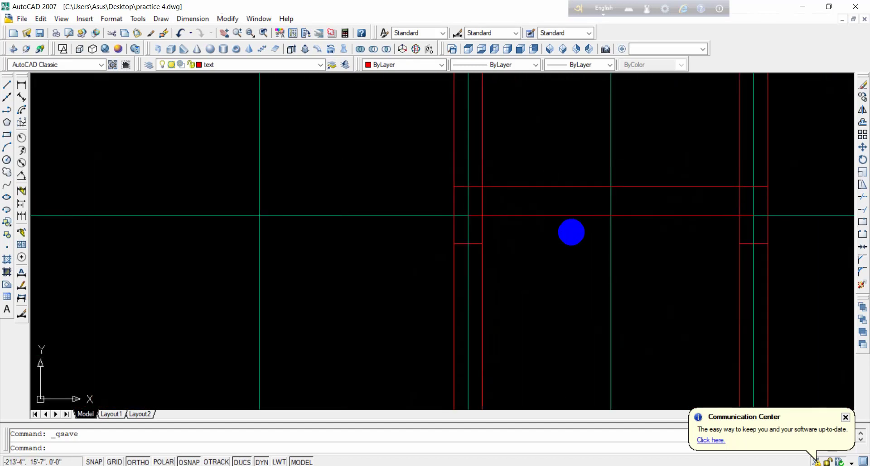
{"action": "scroll", "coordinate": [570, 222], "scroll_direction": "down", "scroll_amount": 5}
{"action": "scroll", "coordinate": [467, 174], "scroll_direction": "up", "scroll_amount": 4}
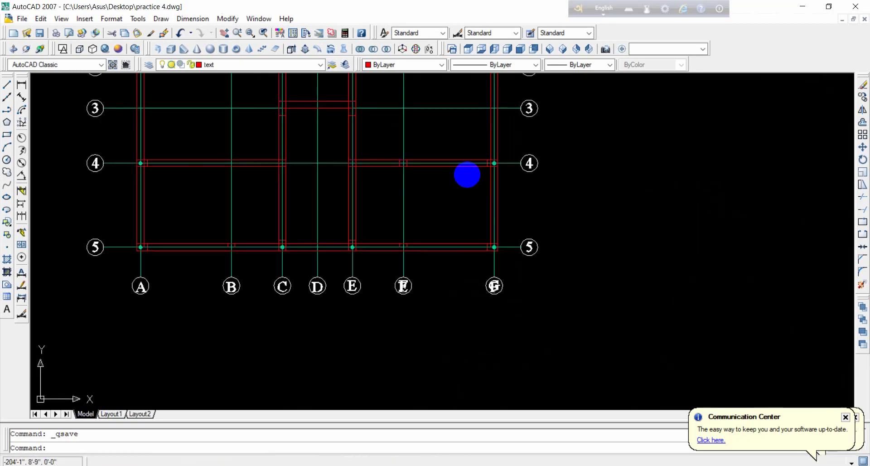
{"action": "scroll", "coordinate": [544, 200], "scroll_direction": "down", "scroll_amount": 5}
{"action": "scroll", "coordinate": [779, 221], "scroll_direction": "up", "scroll_amount": 5}
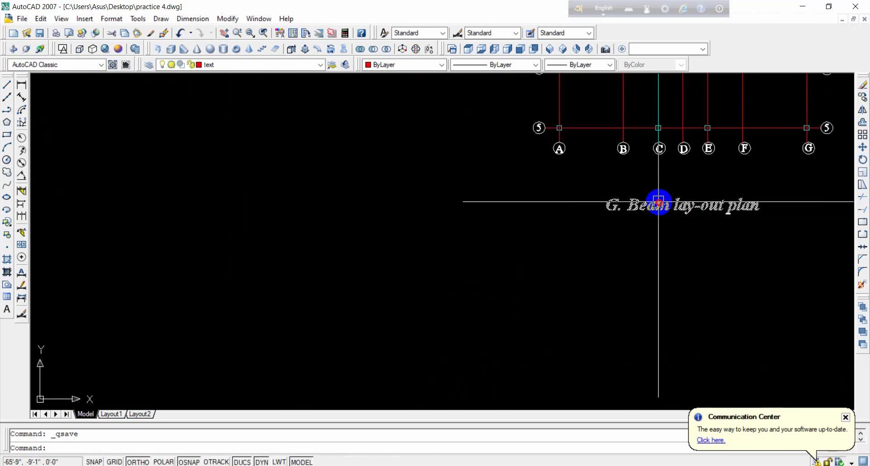
{"action": "left_click", "coordinate": [658, 201]}
{"action": "left_click", "coordinate": [862, 88]}
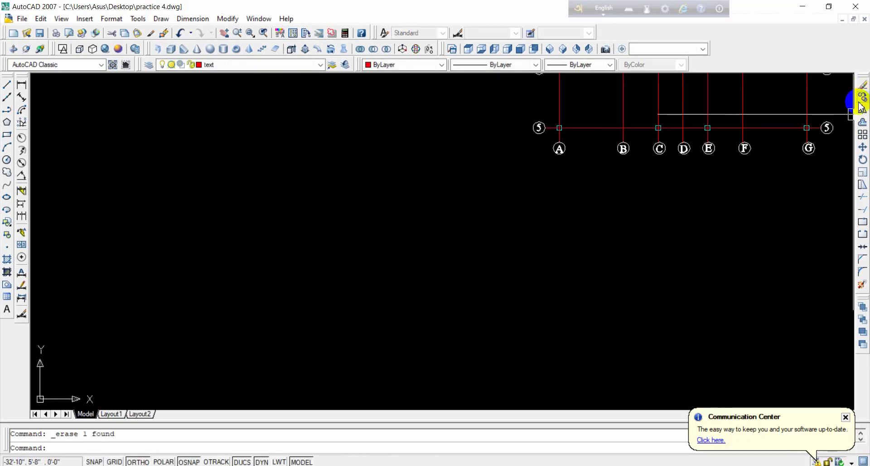
{"action": "key", "text": "ctrl+z"}
Step: Copy the "G. Beam lay-out plan" title from the original grid plan to below the new beam layout
{"action": "left_click", "coordinate": [722, 207]}
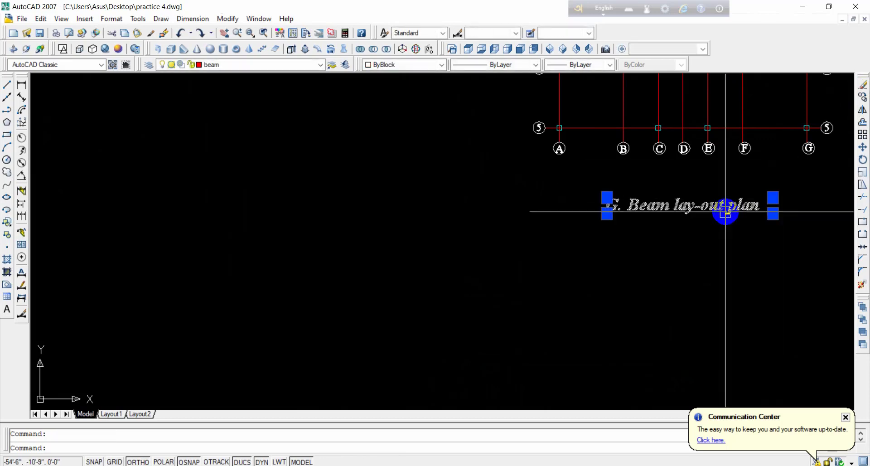
{"action": "right_click", "coordinate": [714, 211]}
{"action": "left_click", "coordinate": [764, 359]}
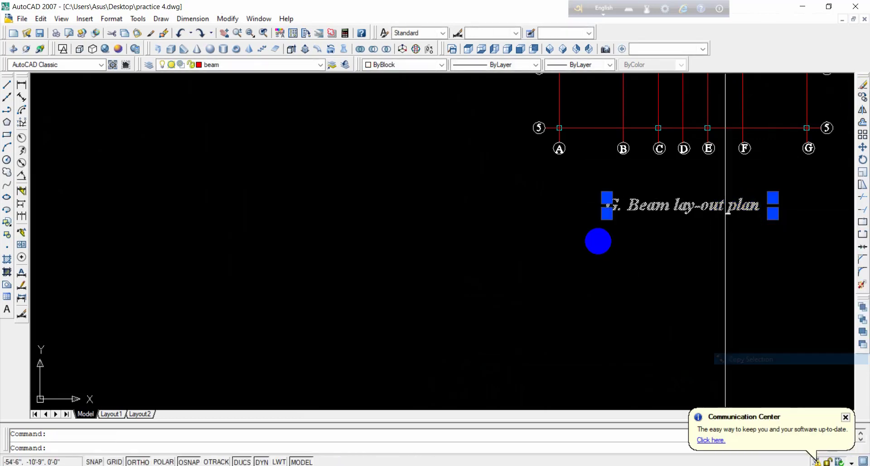
{"action": "left_click", "coordinate": [612, 219]}
{"action": "scroll", "coordinate": [209, 253], "scroll_direction": "down", "scroll_amount": 4}
{"action": "middle_click_drag", "start_coordinate": [208, 254], "coordinate": [571, 281]}
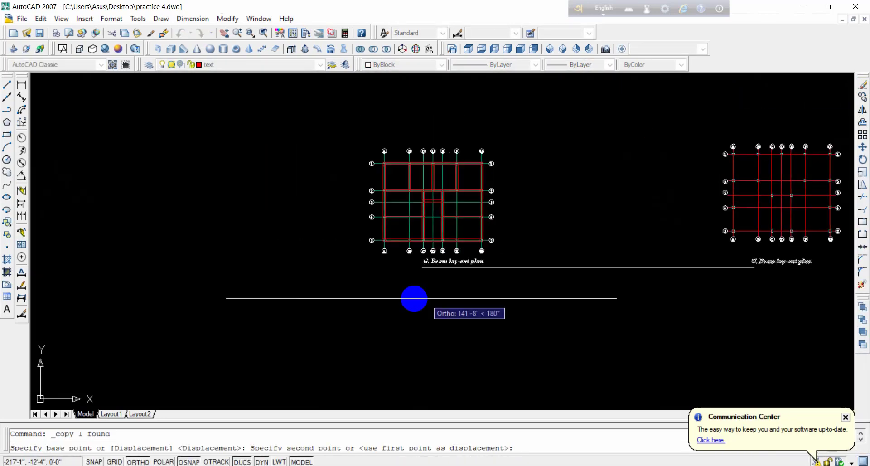
{"action": "left_click", "coordinate": [408, 284]}
{"action": "right_click", "coordinate": [408, 284]}
{"action": "left_click", "coordinate": [453, 297]}
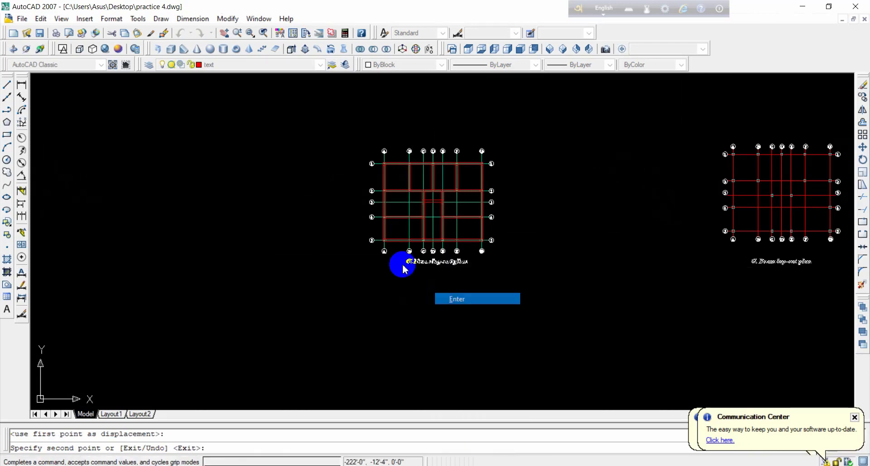
Step: Open the copied "G. Beam lay-out plan" title below the beam layout in the text editor to check its wording, then close the editor
{"action": "scroll", "coordinate": [401, 262], "scroll_direction": "up", "scroll_amount": 5}
{"action": "left_click", "coordinate": [517, 279]}
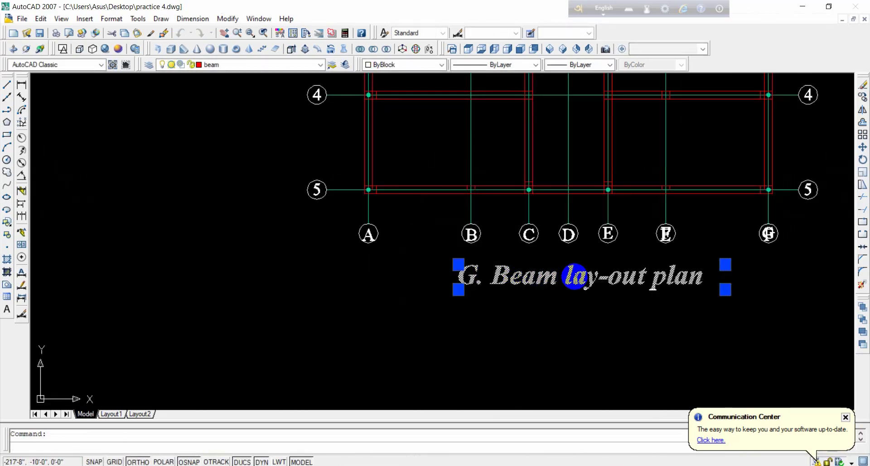
{"action": "double_click", "coordinate": [629, 276]}
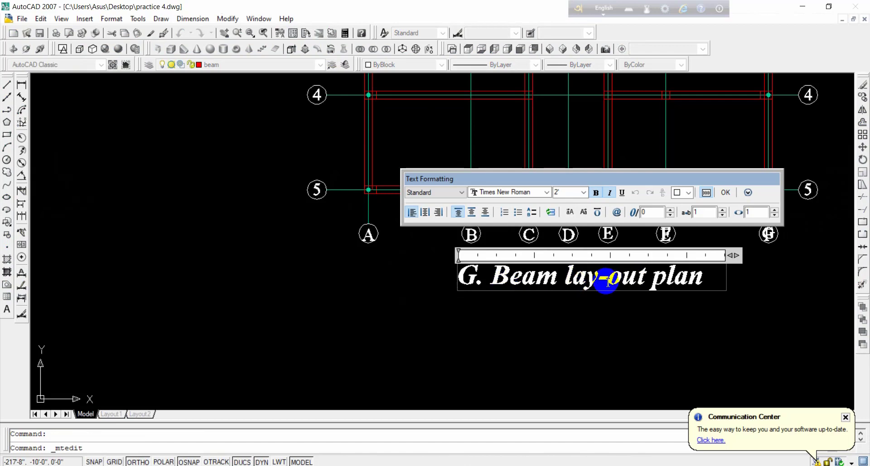
{"action": "left_click", "coordinate": [761, 292]}
Step: Examine the complete beam layout across grids A to G and 1 to 5 together with its title
{"action": "scroll", "coordinate": [660, 274], "scroll_direction": "down", "scroll_amount": 5}
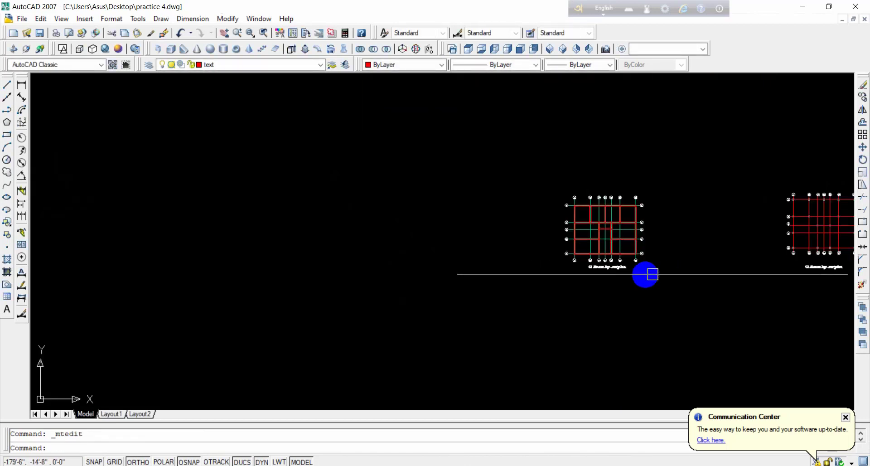
{"action": "middle_click_drag", "start_coordinate": [612, 277], "coordinate": [594, 278]}
{"action": "scroll", "coordinate": [594, 278], "scroll_direction": "up", "scroll_amount": 5}
{"action": "mouse_move", "coordinate": [563, 240]}
{"action": "middle_mouse_down"}
{"action": "mouse_move", "coordinate": [550, 270]}
{"action": "mouse_move", "coordinate": [560, 322]}
{"action": "middle_mouse_up"}
{"action": "scroll", "coordinate": [569, 280], "scroll_direction": "up", "scroll_amount": 2}
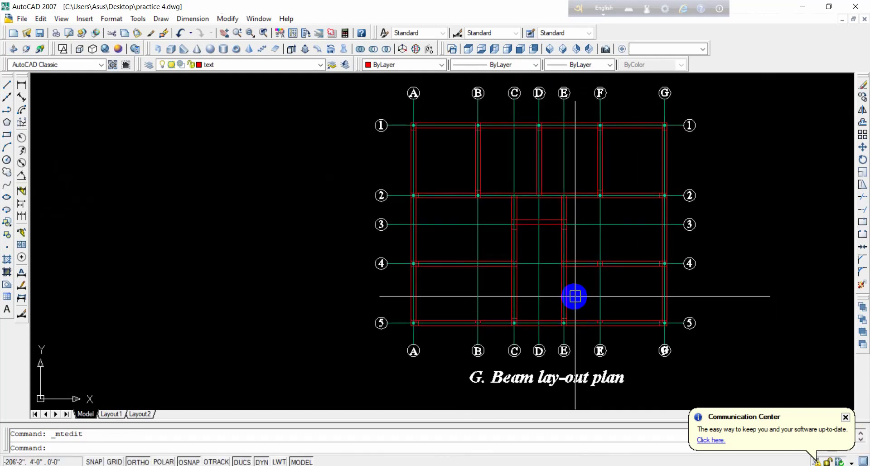
{"action": "left_click", "coordinate": [401, 126]}
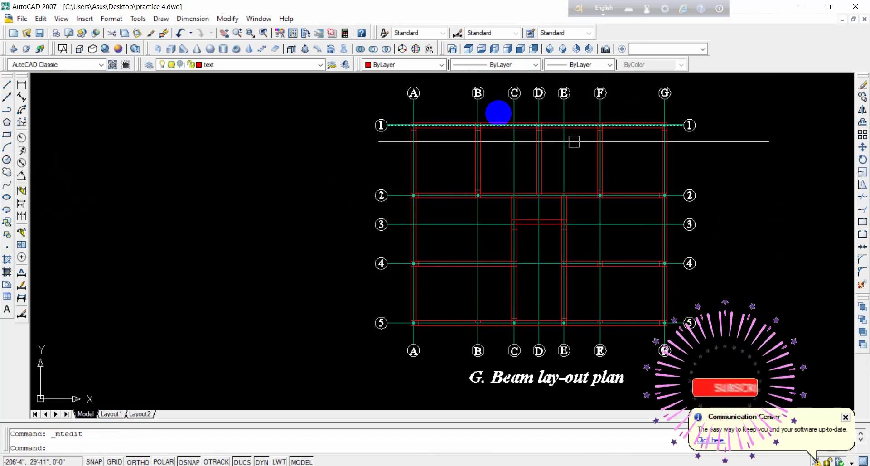
{"action": "key", "text": "Escape"}
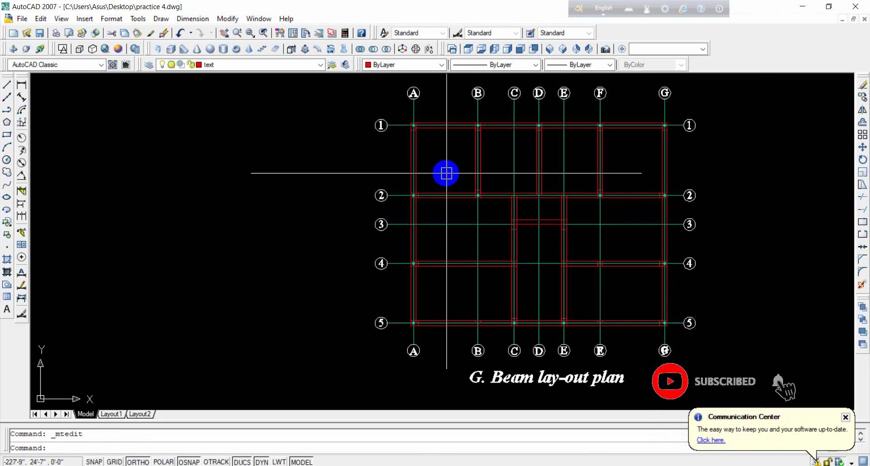